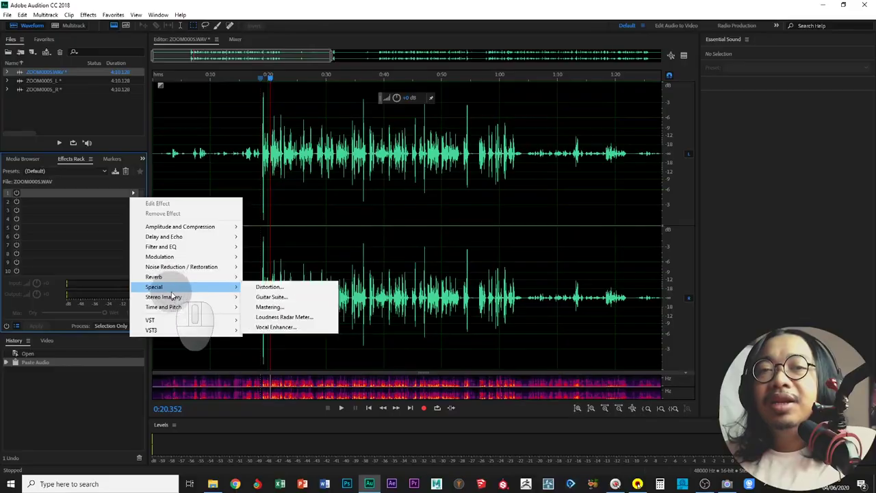
Apply a Female-preset Vocal Enhancer to ZOOM0005 and play it back from 0:20
click(275, 327)
click(385, 239)
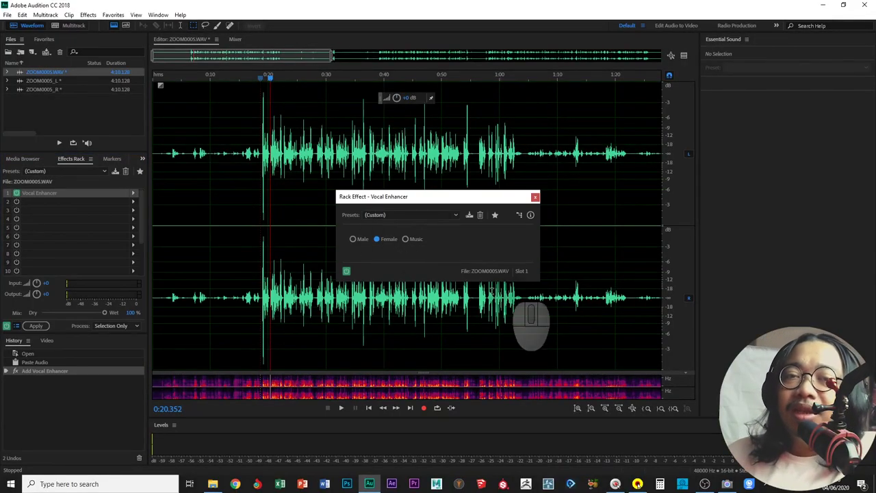
click(37, 325)
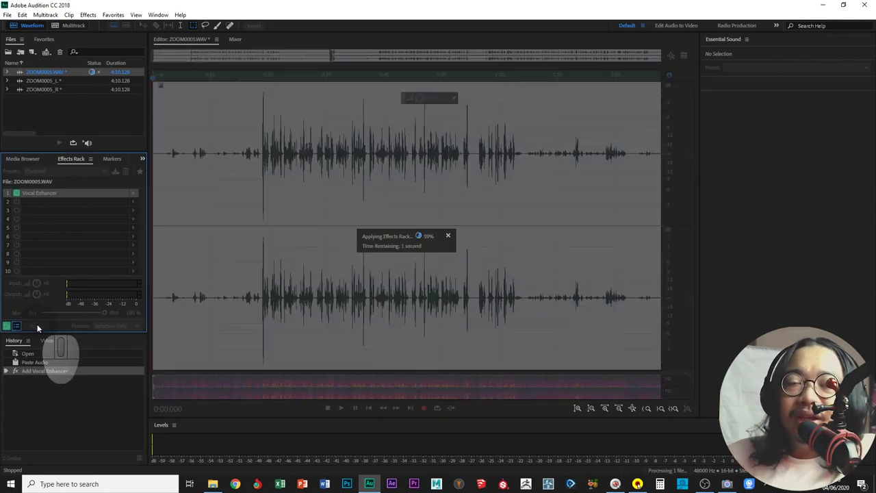
click(261, 156)
key(space)
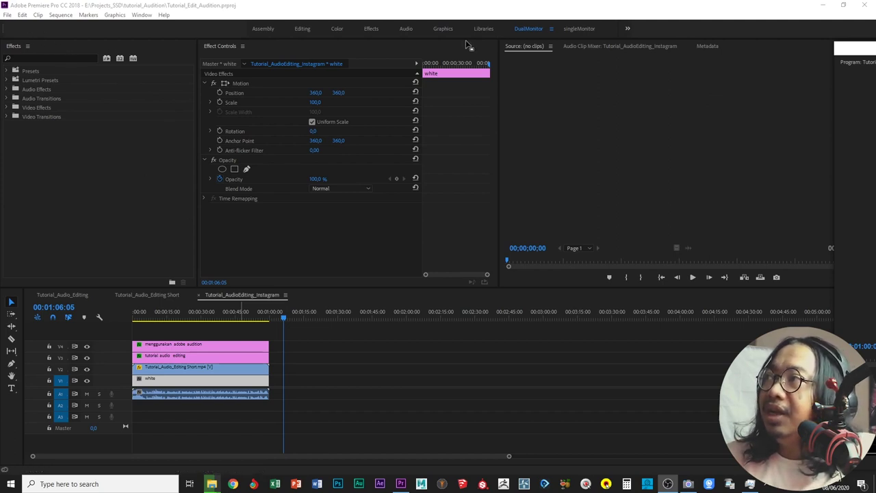
Switch to the singleMonitor workspace and import 00242.MTS and Voice_Over.wav into the project
click(575, 28)
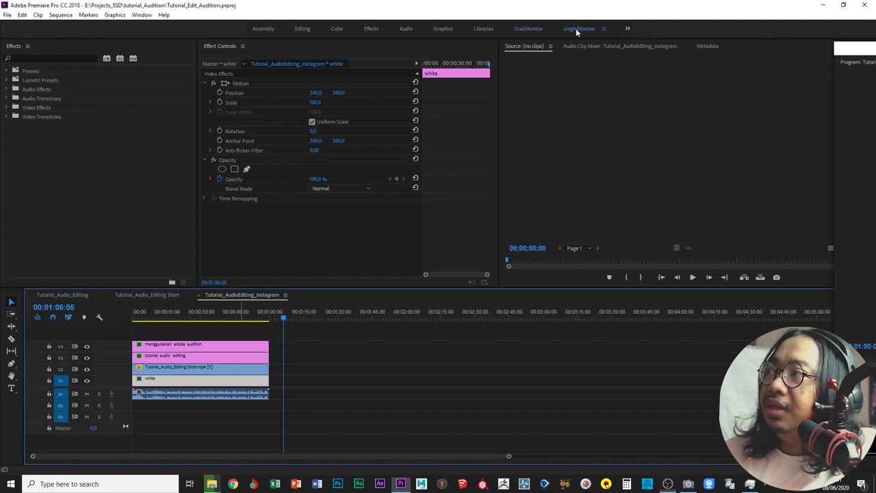
double_click(74, 243)
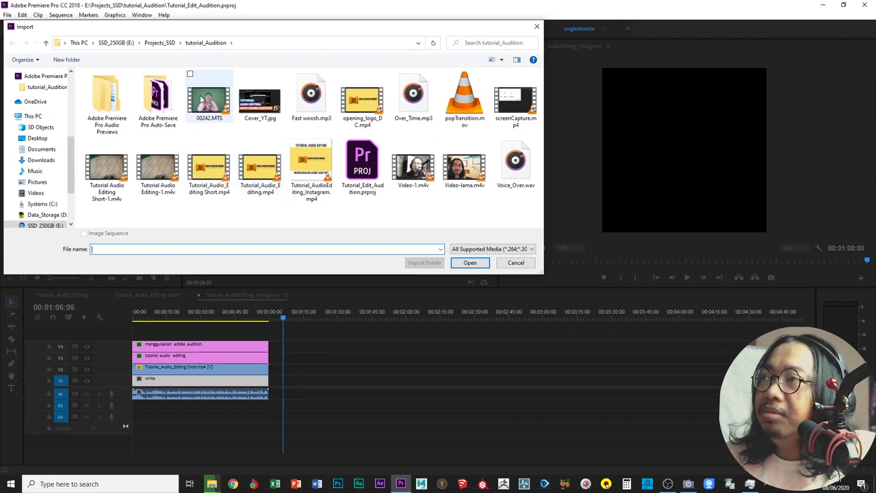
click(210, 103)
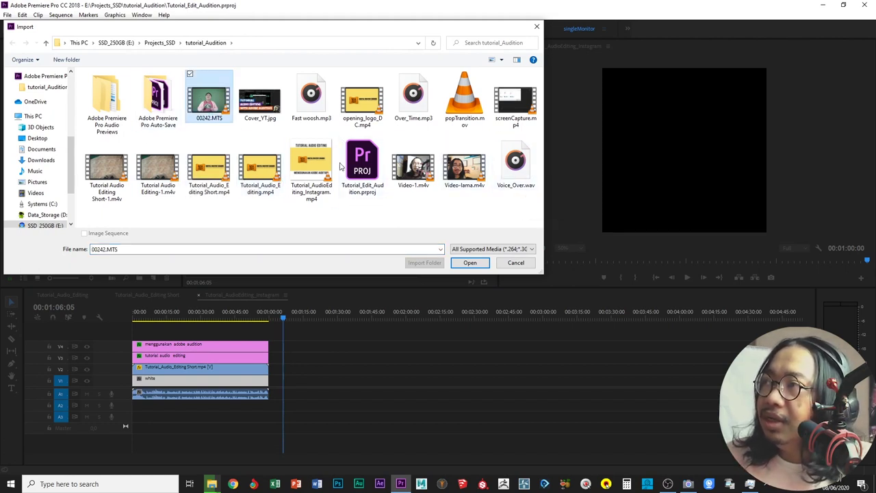
ctrl+click(518, 170)
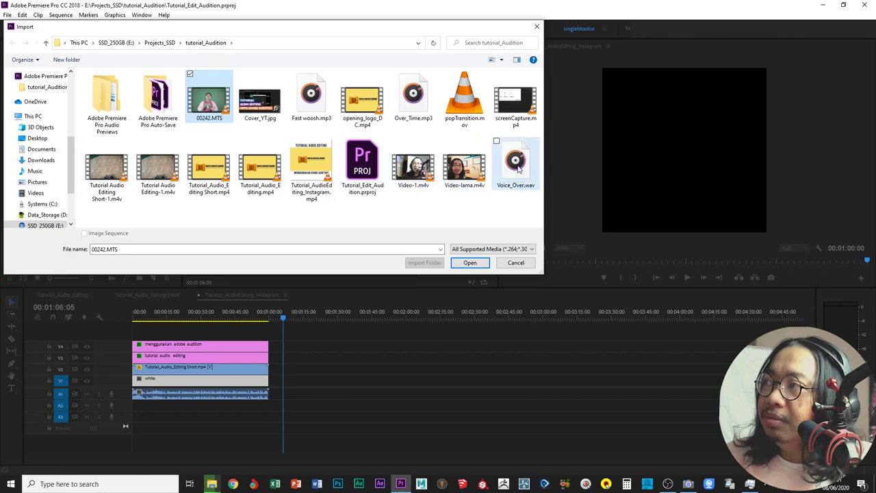
click(470, 264)
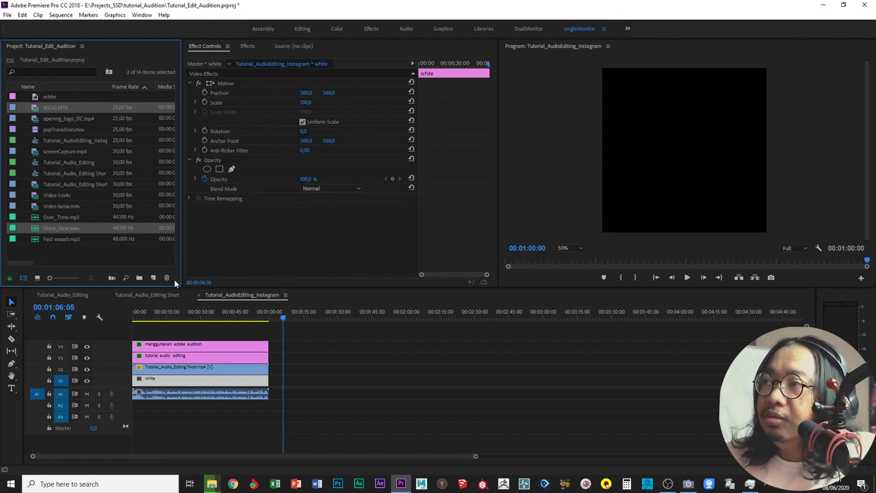
Create a sequence from the FullHD_1080p_25fps preset and name it Green_Screen
click(152, 278)
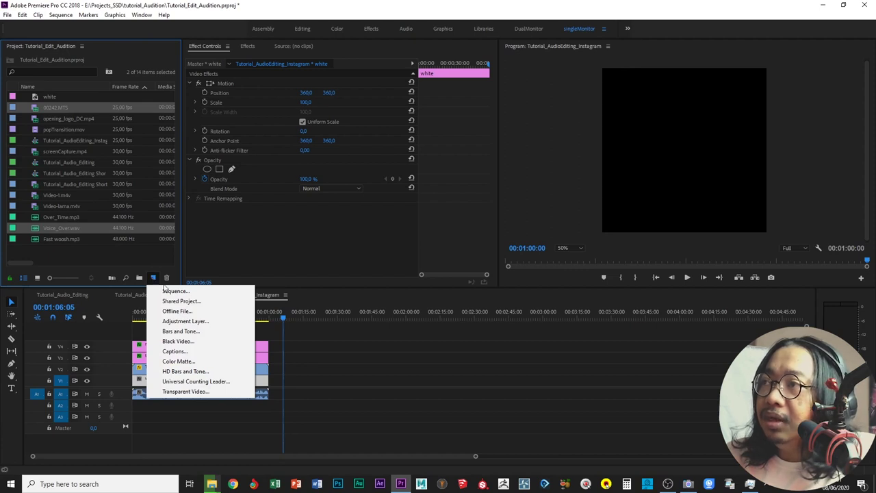
click(170, 290)
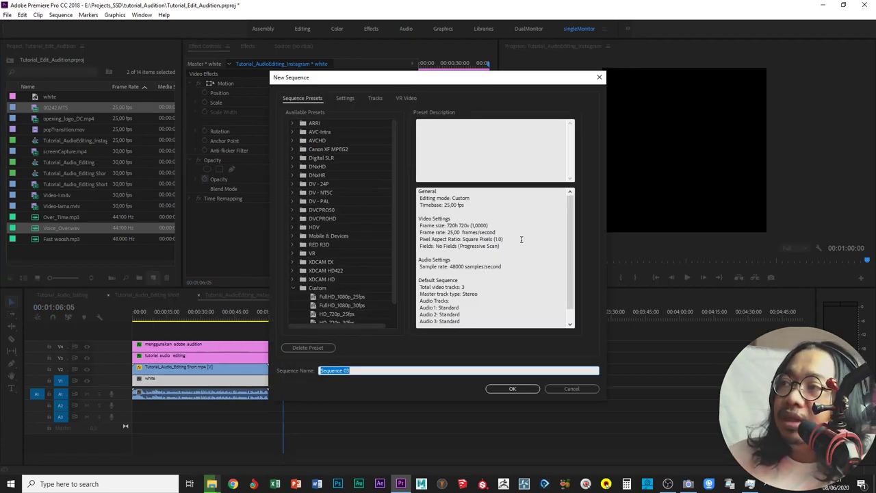
click(330, 297)
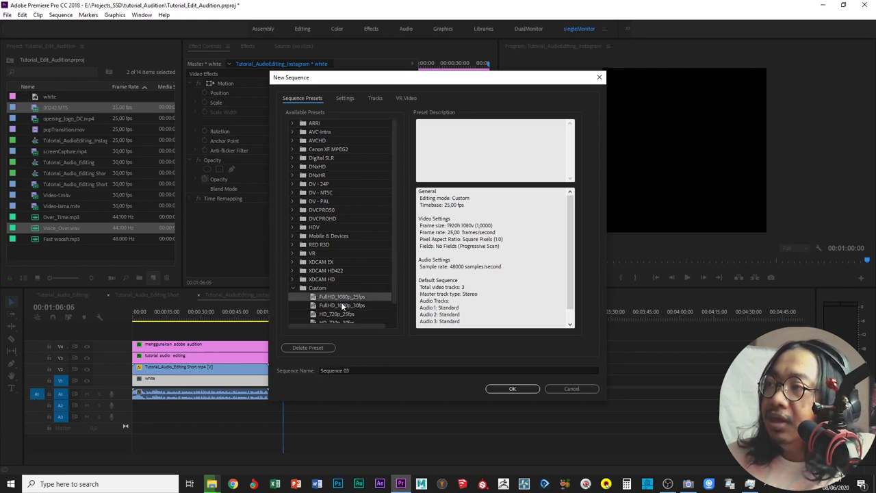
drag(355, 370, 292, 368)
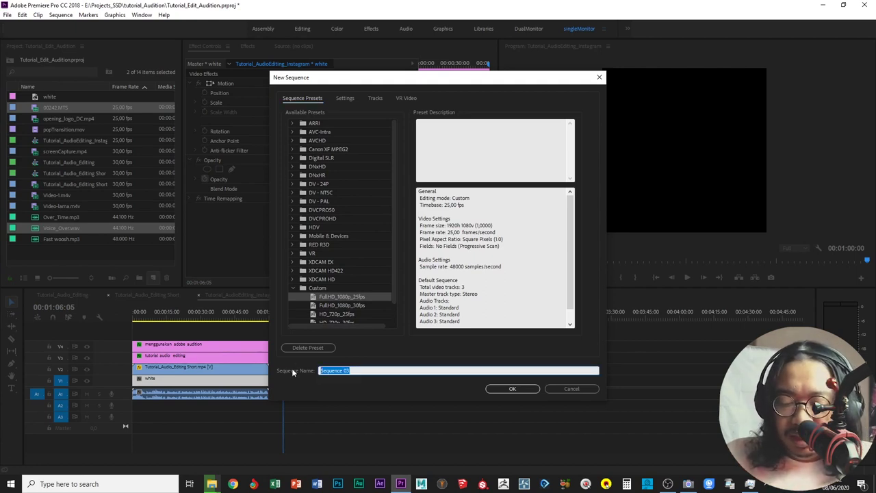
text(Green_S)
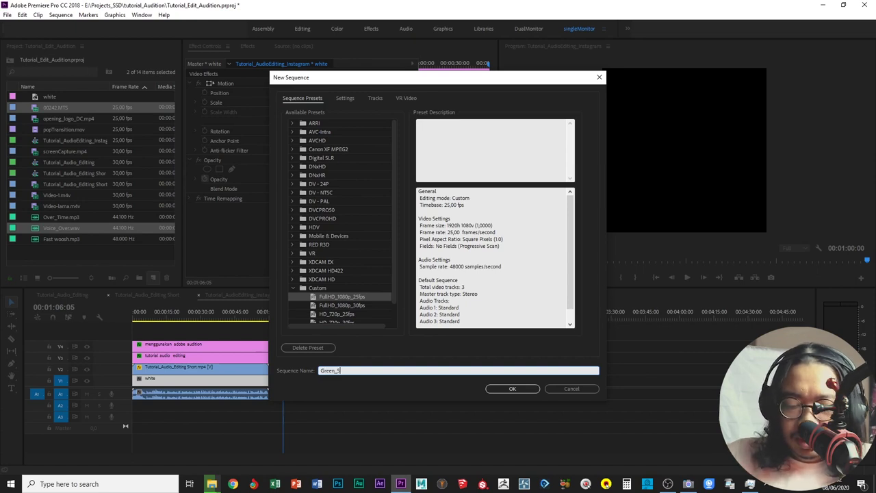
text(creen)
click(513, 388)
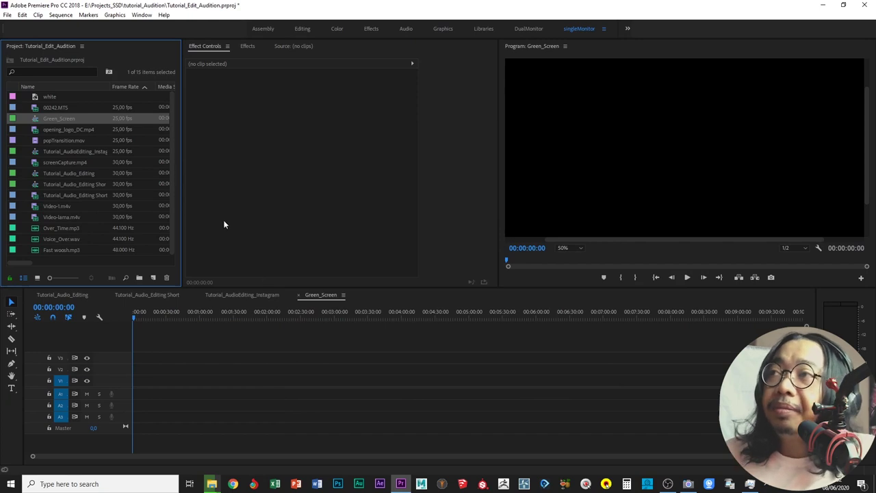
Place 00242.MTS at the sequence start on V1/A1 and Voice_Over.wav on track A2
click(34, 107)
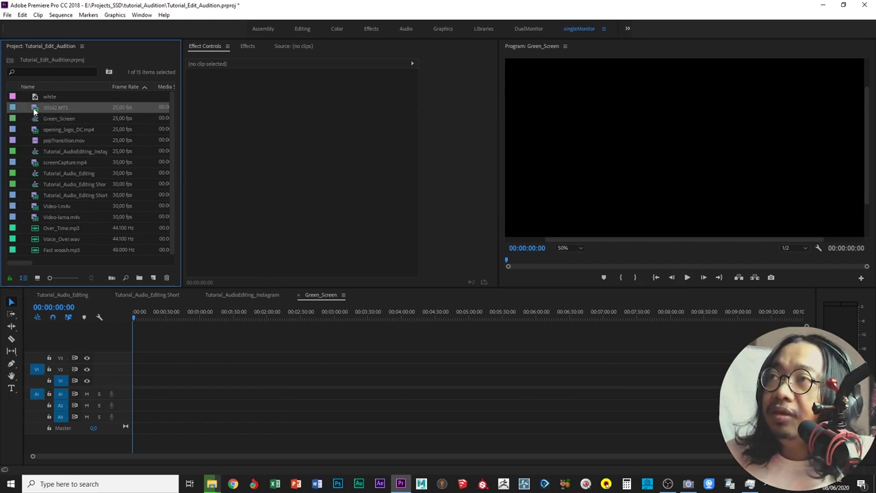
drag(32, 107, 136, 387)
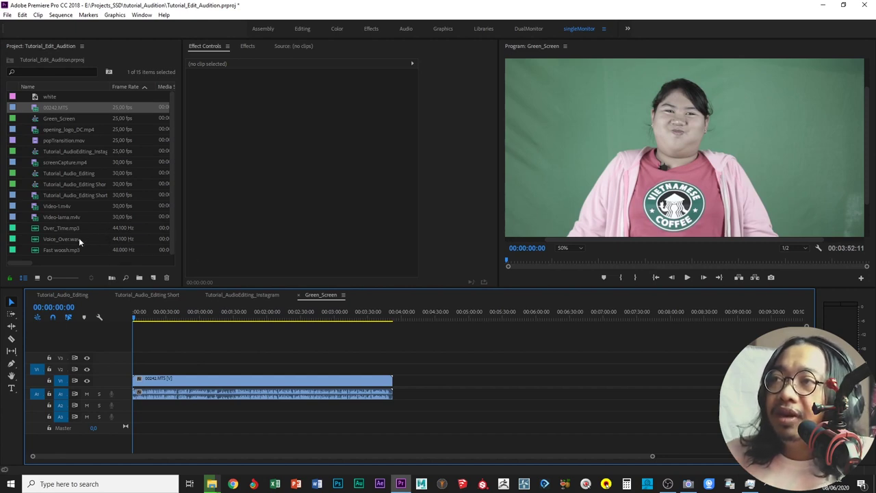
drag(41, 240, 281, 409)
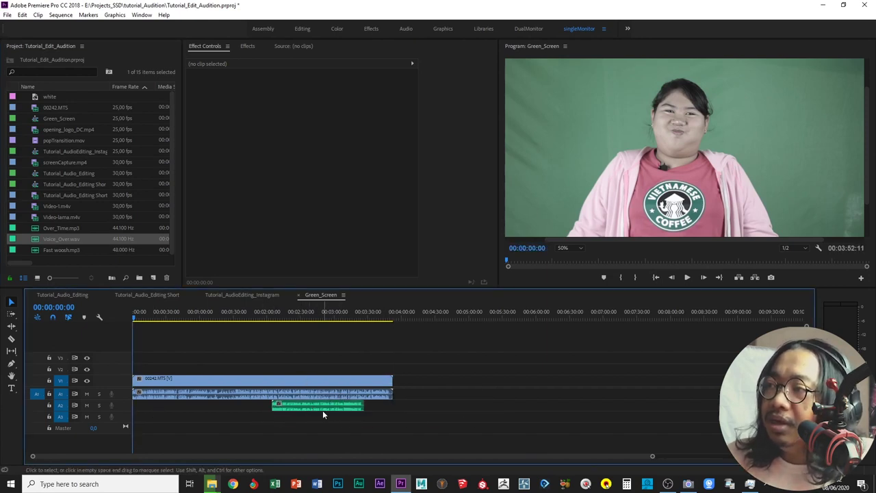
Slide the Voice_Over clip later along A2 and play from about 4:17 to check it
drag(323, 414, 300, 411)
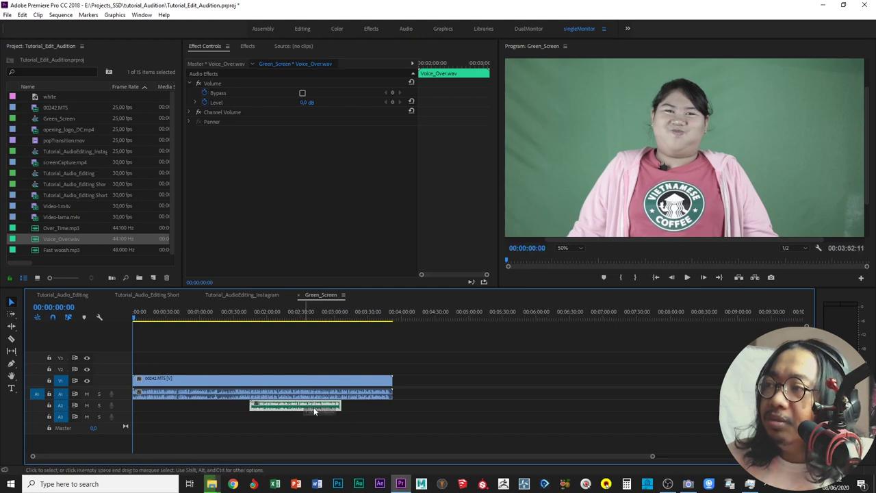
drag(306, 406, 411, 405)
click(420, 316)
key(space)
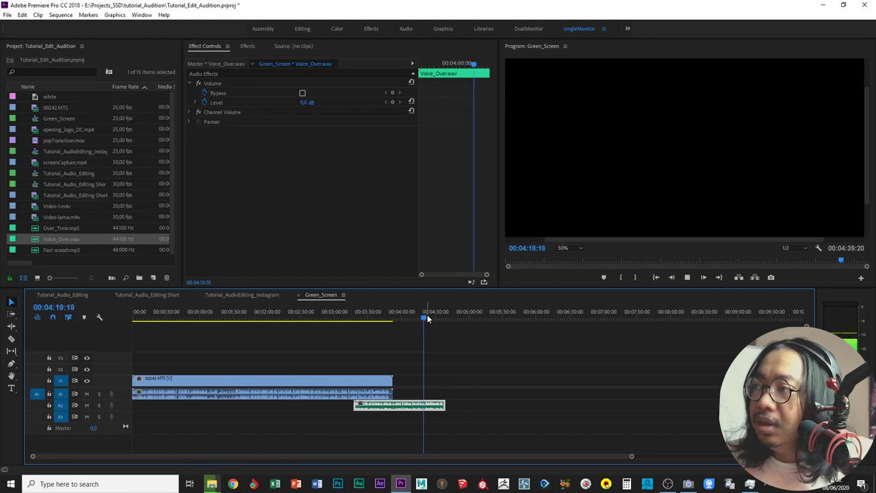
key(space)
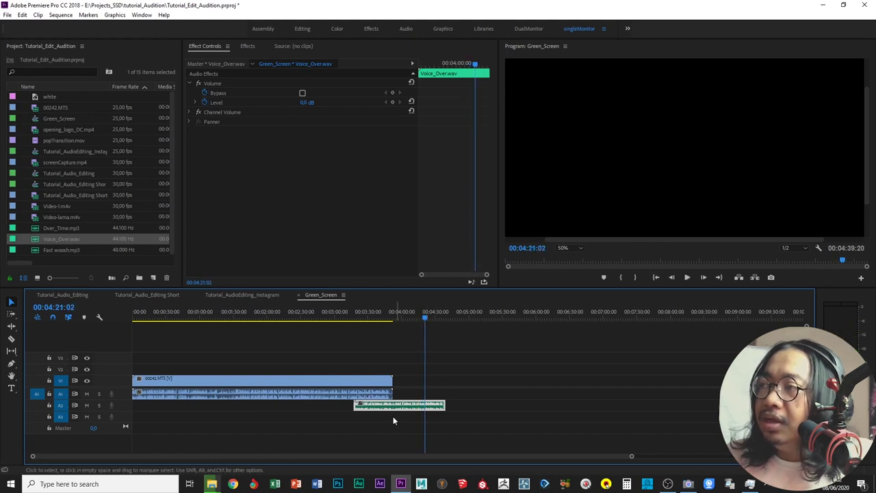
Reposition Voice_Over to start near 00:02:18:18, then select both timeline clips
mouse_move(385, 407)
mouse_down()
mouse_move(257, 408)
mouse_move(265, 406)
mouse_up()
scroll(240, 405, up, 2)
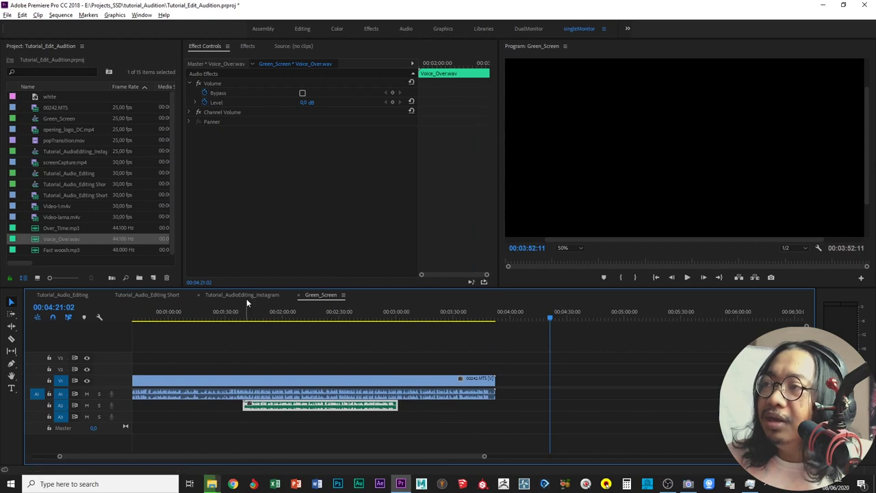
drag(227, 319, 284, 338)
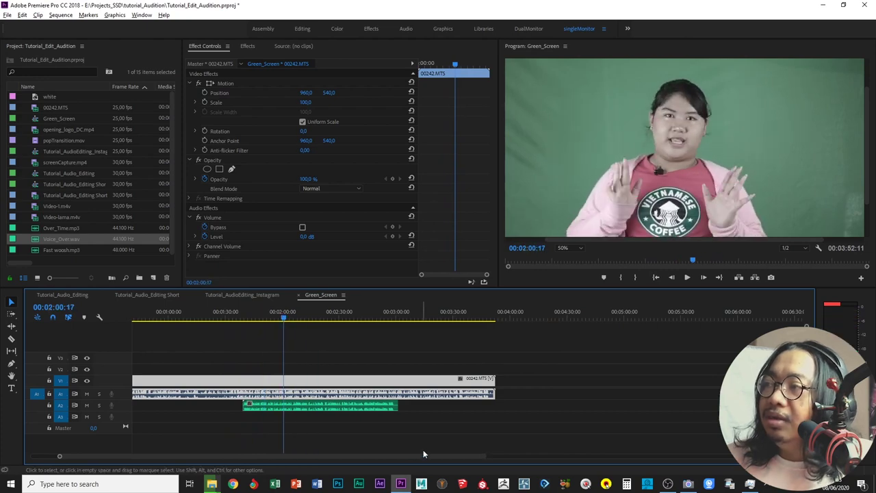
drag(343, 414, 415, 409)
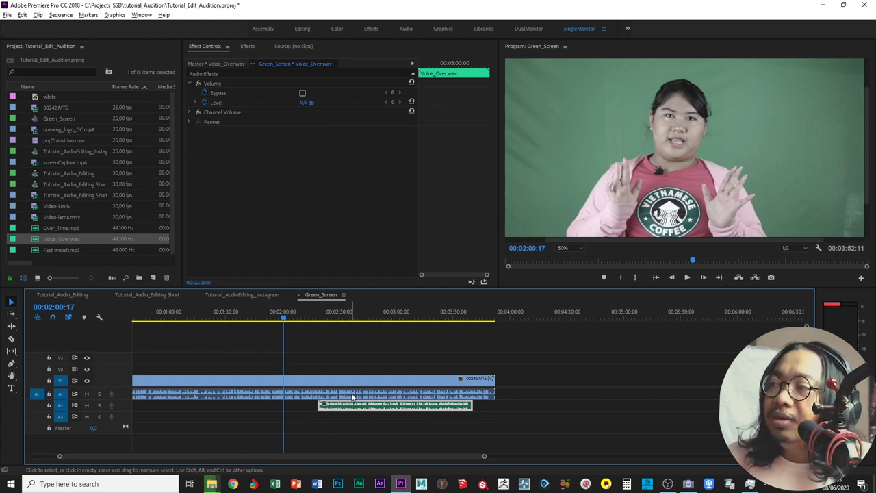
click(353, 395)
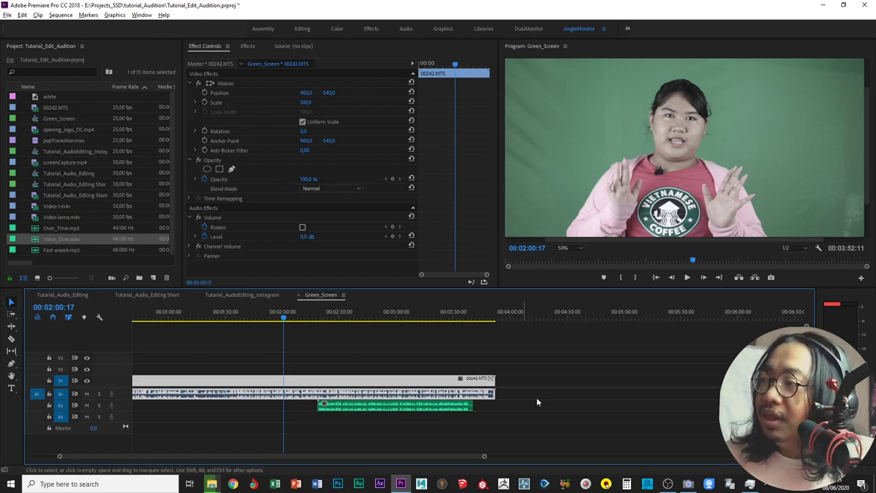
drag(535, 390, 413, 419)
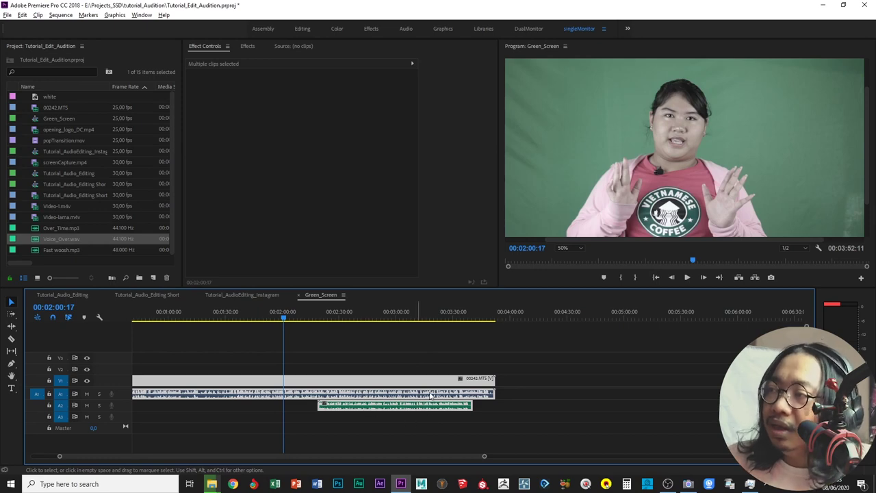
Synchronize the two selected clips by Audio and zoom the timeline to inspect alignment
right_click(373, 406)
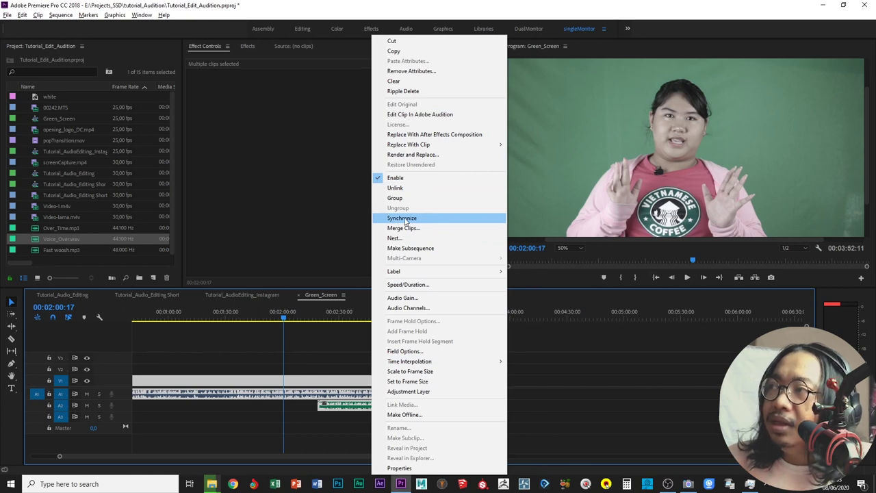
click(406, 219)
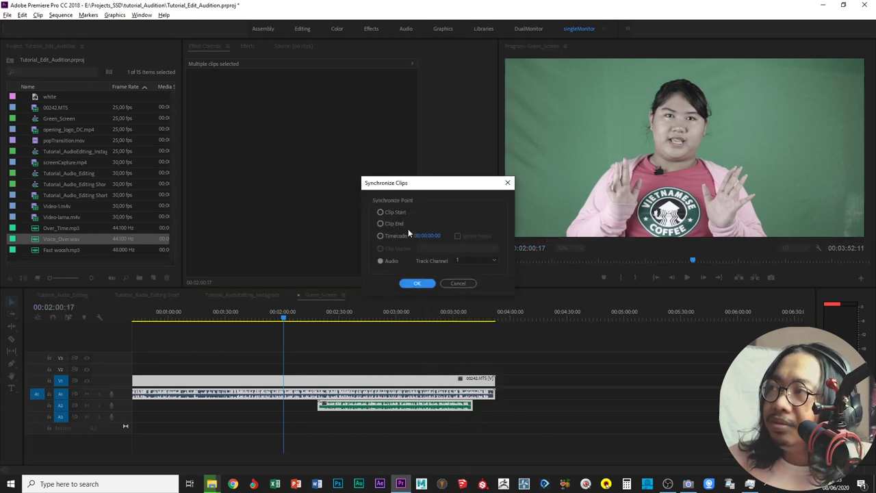
click(420, 283)
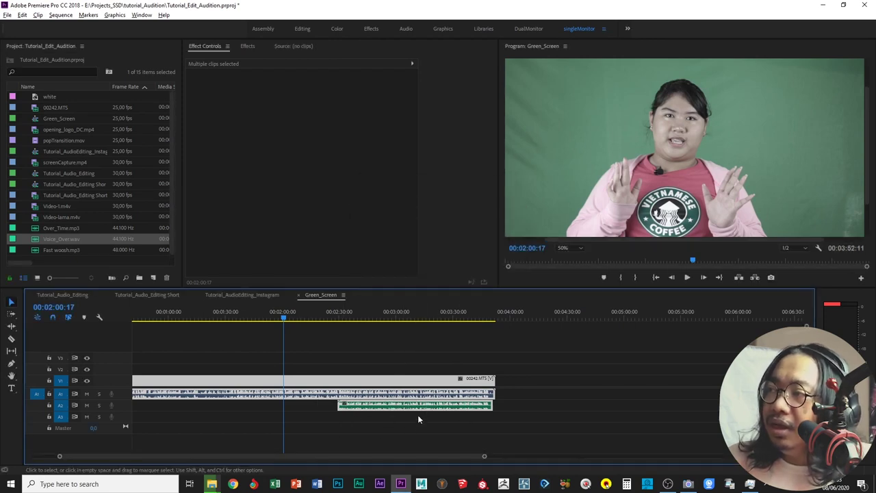
scroll(338, 405, up, 2)
scroll(338, 405, up, 1)
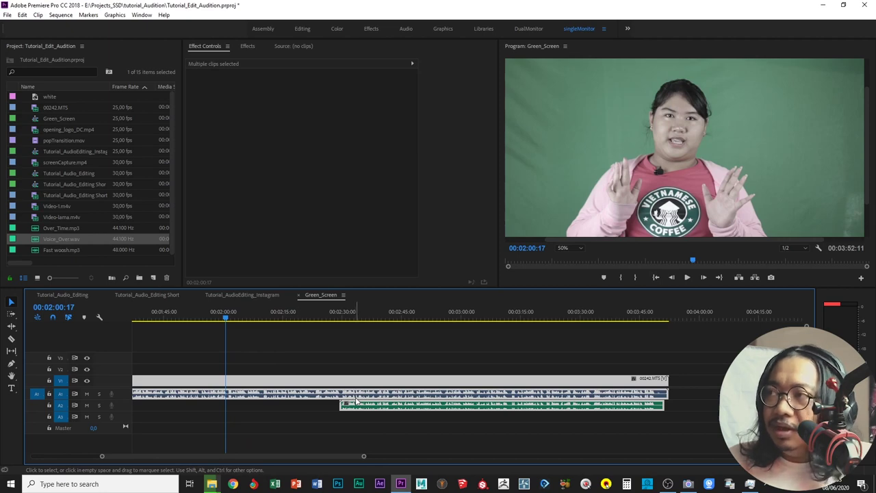
Split 00242.MTS with the Razor tool at 00:02:25:23
click(323, 317)
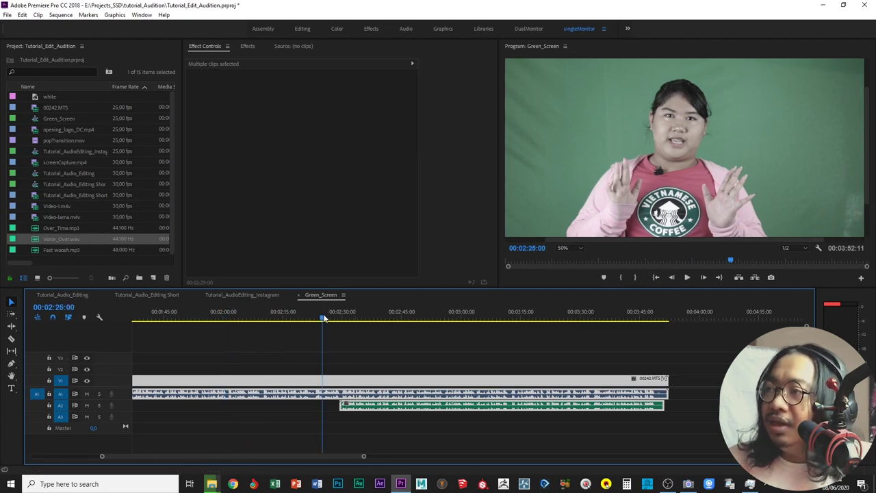
drag(325, 317, 326, 314)
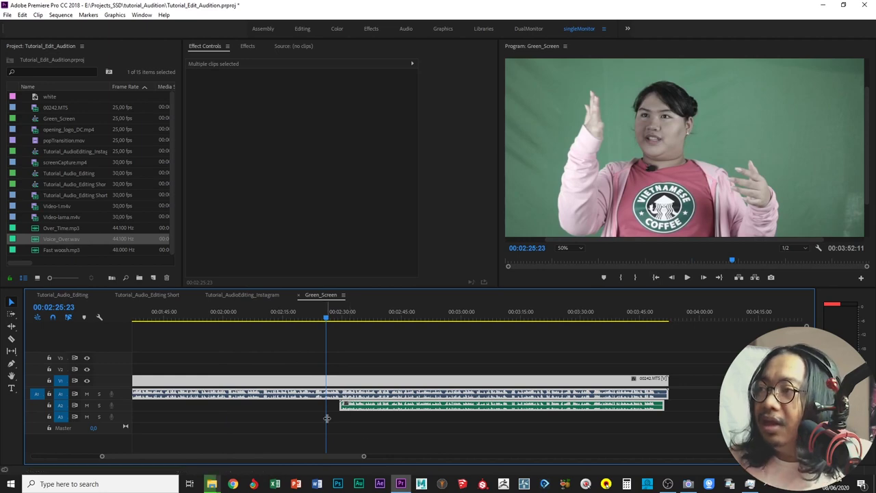
click(327, 418)
click(331, 381)
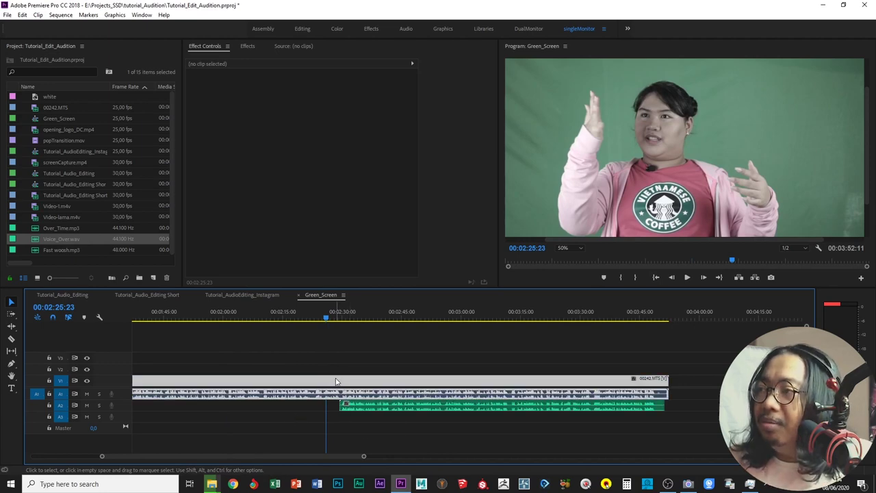
click(11, 338)
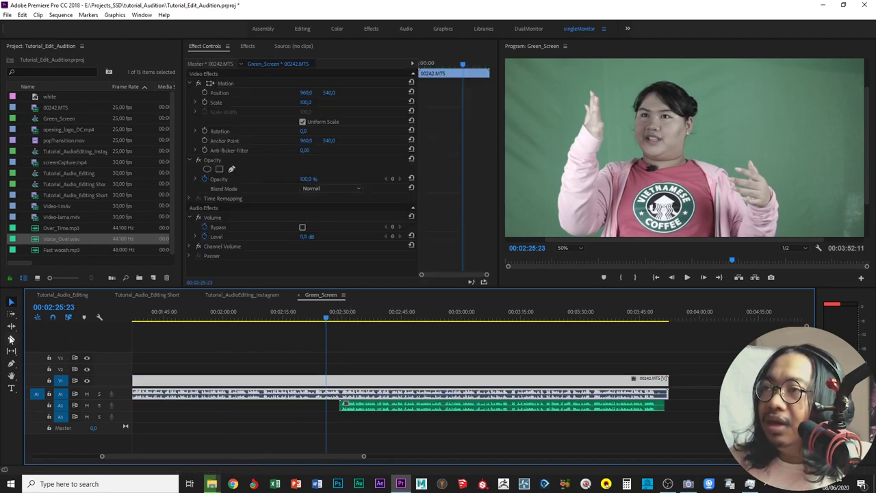
click(341, 384)
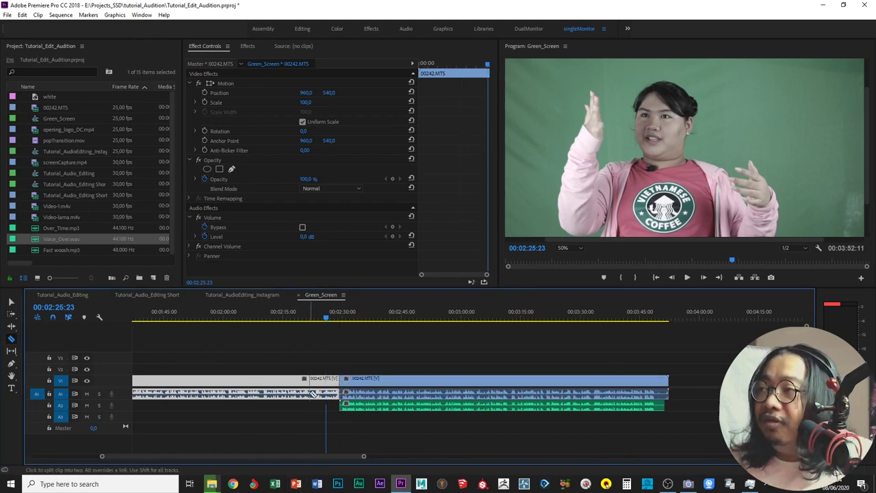
Delete the portion before the cut and trim a little off the clip's end
key(v)
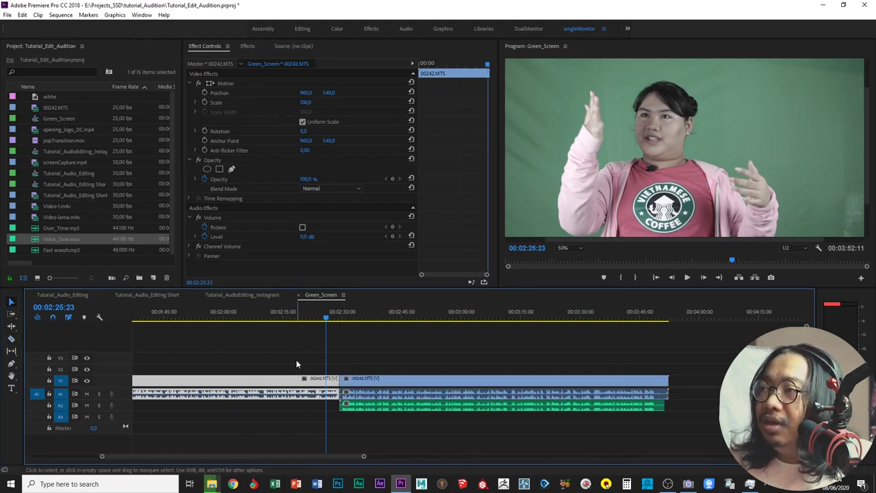
drag(296, 359, 263, 408)
key(Delete)
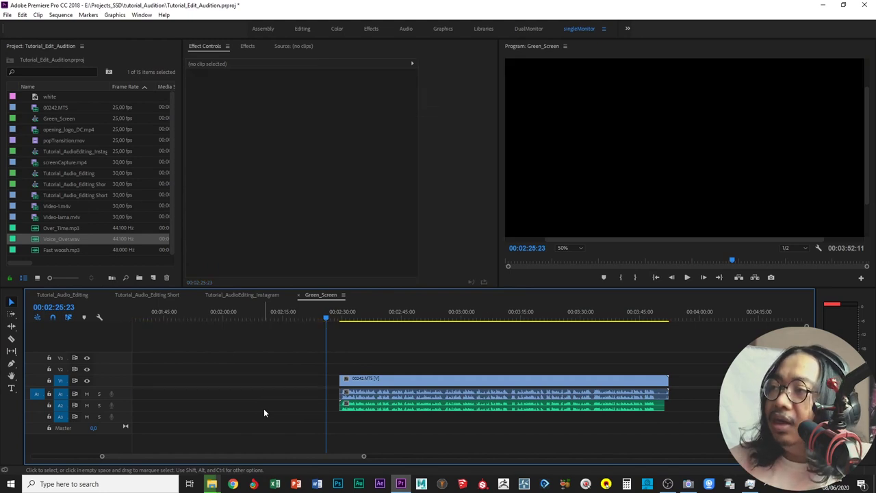
key(alt)
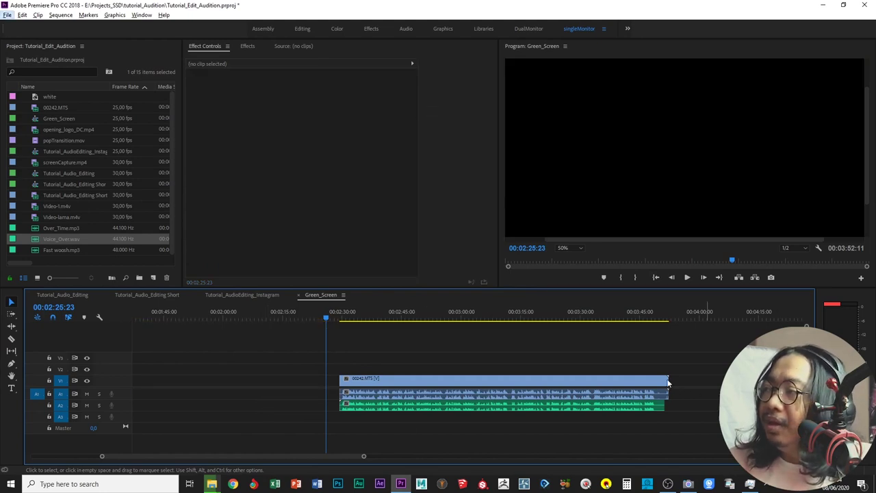
drag(667, 381, 663, 381)
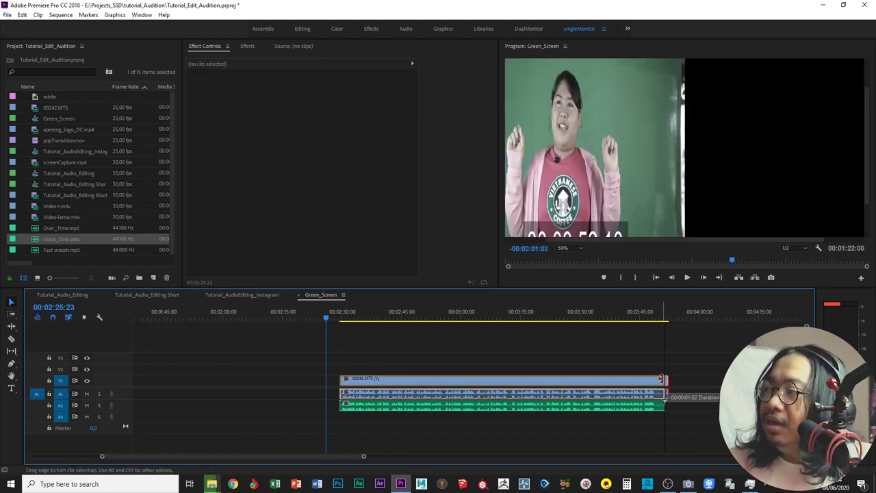
scroll(403, 409, down, 3)
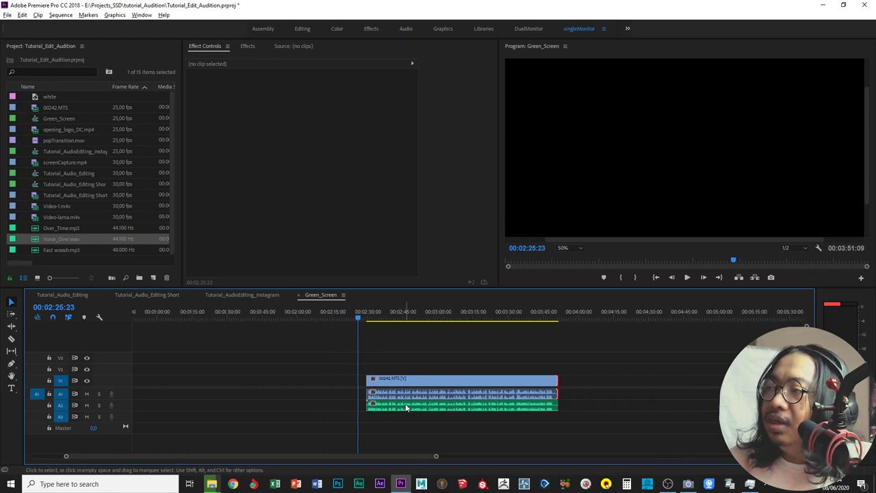
Preview the trimmed clip, mute track A1, and replay from 00:02:34:00 hearing only the voice-over
click(367, 314)
key(space)
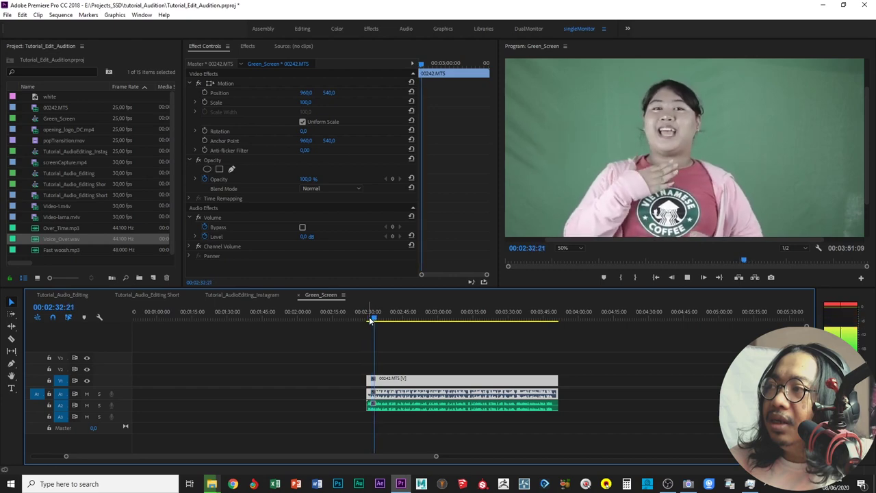
key(space)
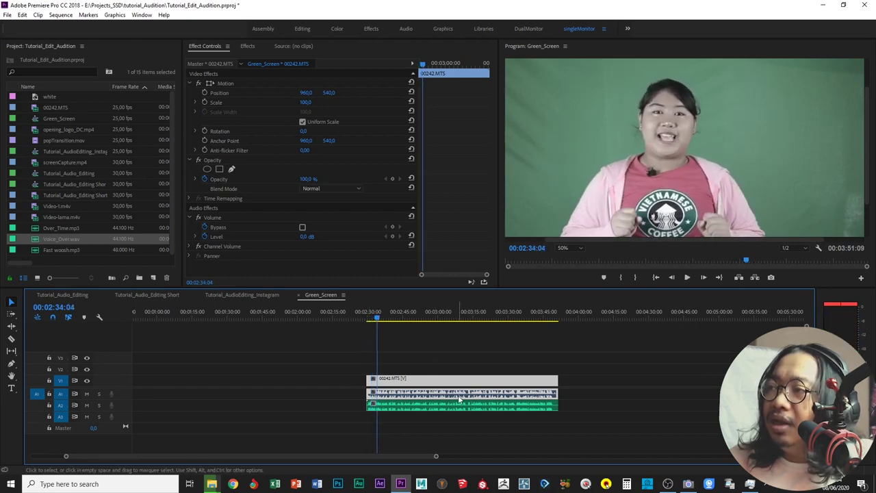
click(592, 395)
click(405, 394)
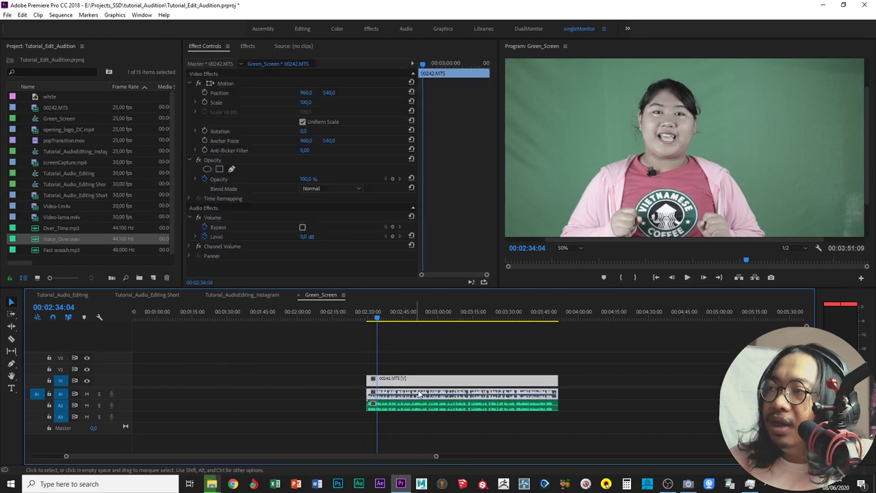
click(87, 395)
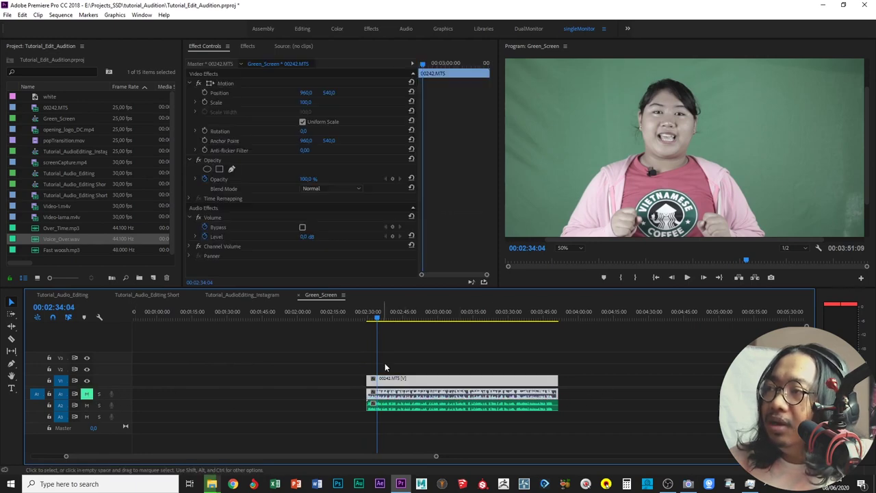
click(377, 319)
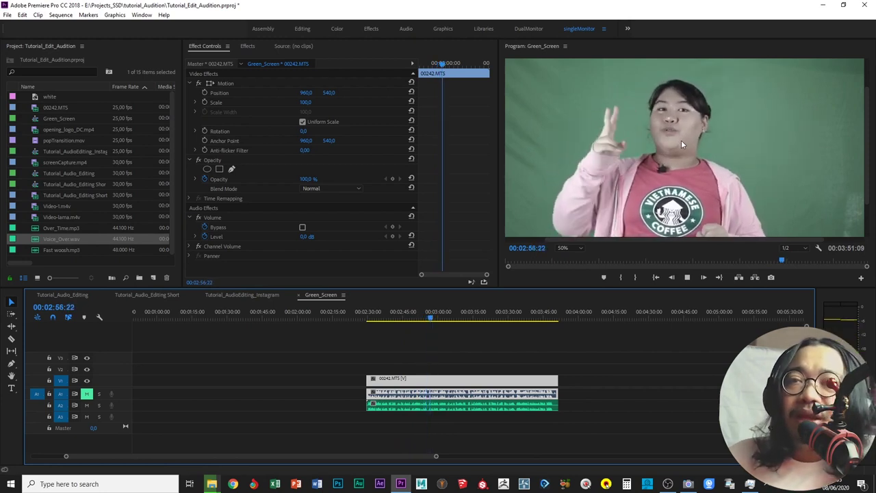
key(space)
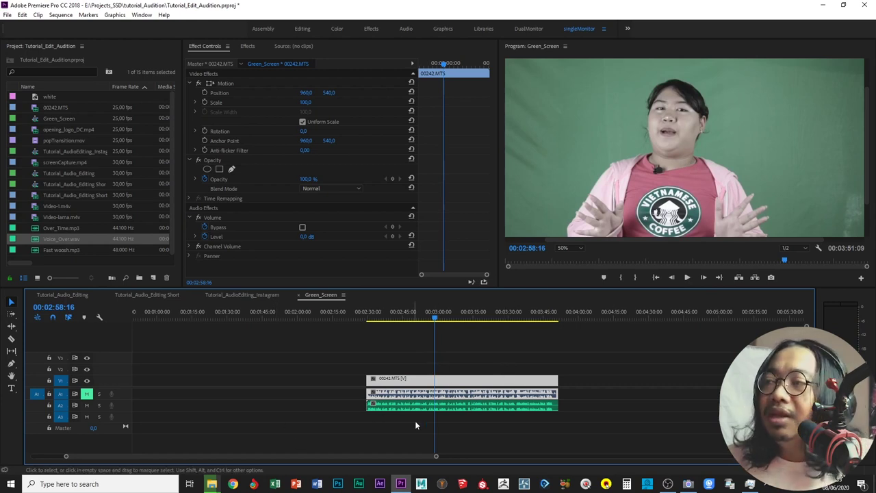
Move the Voice_Over clip from track A2 up onto A1
click(349, 404)
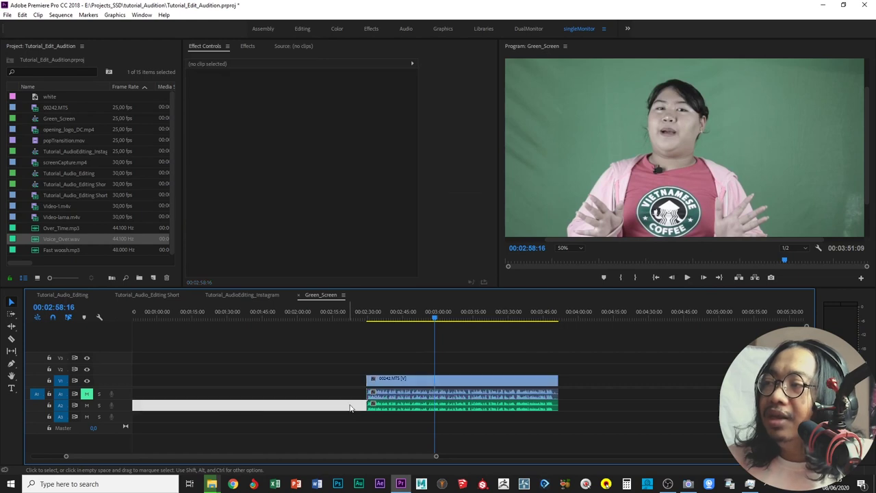
click(397, 406)
drag(397, 406, 397, 398)
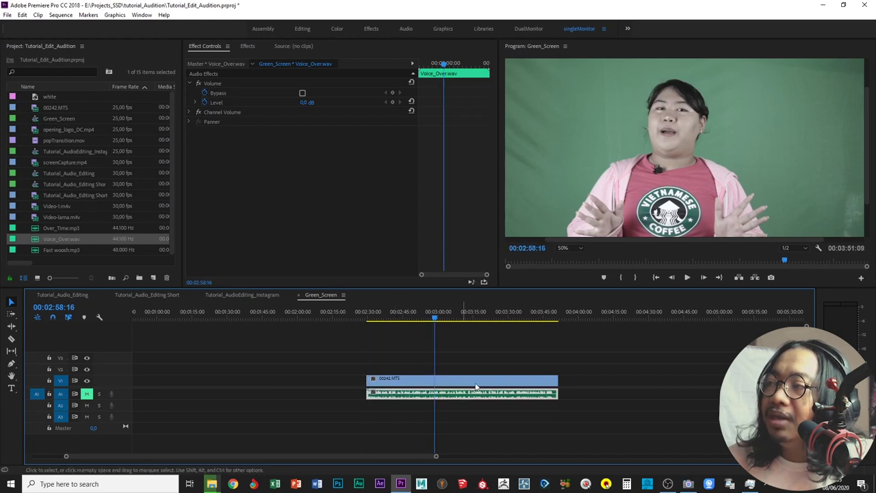
Drag both selected clips left so they start at 00:00:00:00
drag(636, 368, 430, 406)
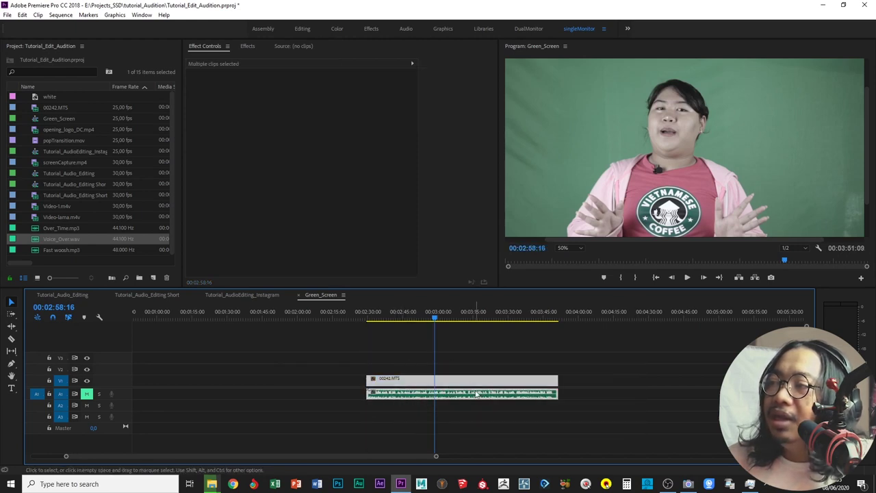
drag(481, 383, 270, 383)
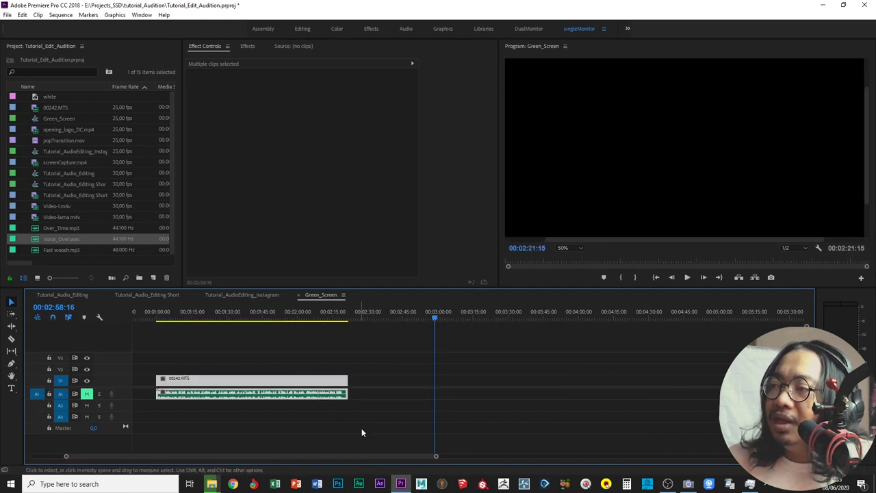
drag(364, 453, 330, 453)
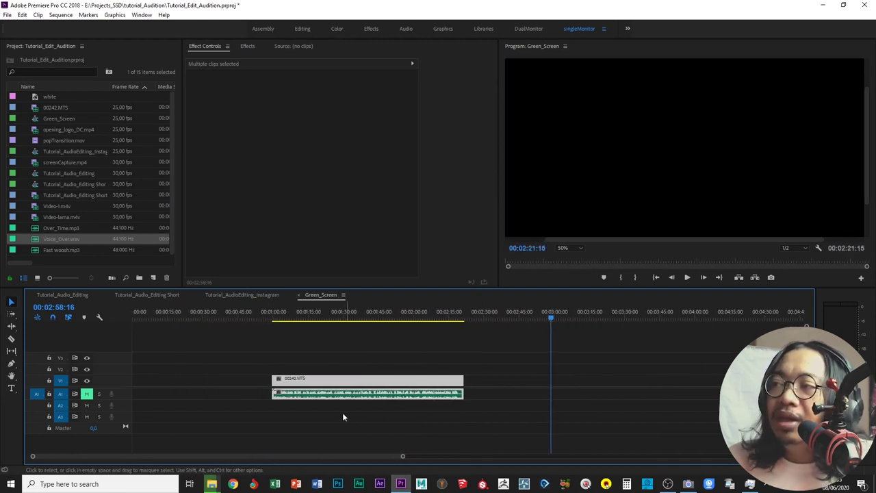
drag(239, 357, 486, 409)
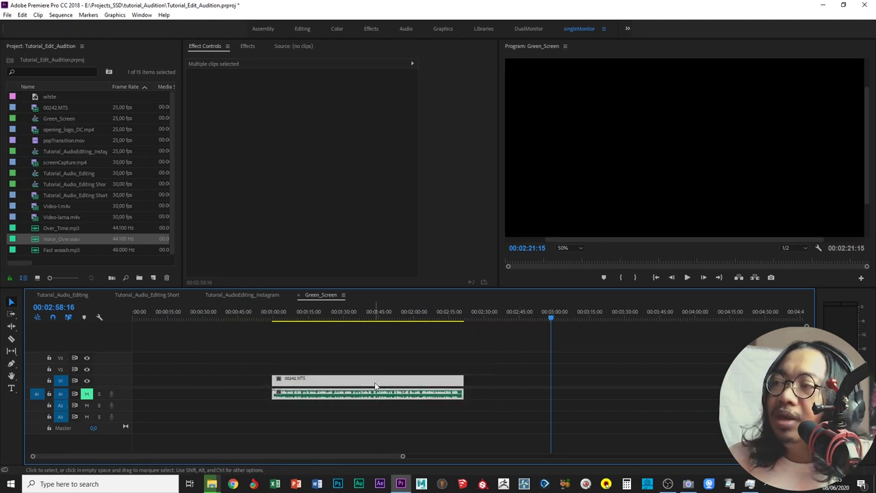
drag(377, 386, 236, 387)
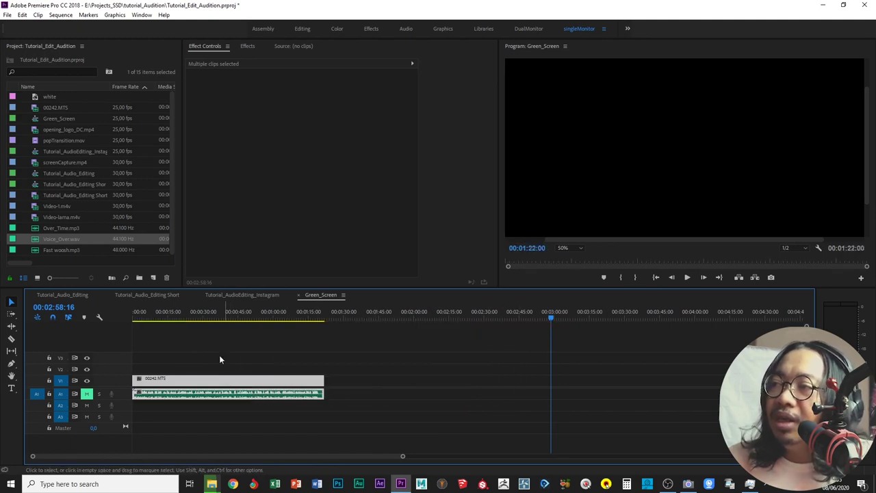
Play the sequence from its start and set the Program monitor zoom to 25%
click(143, 314)
key(space)
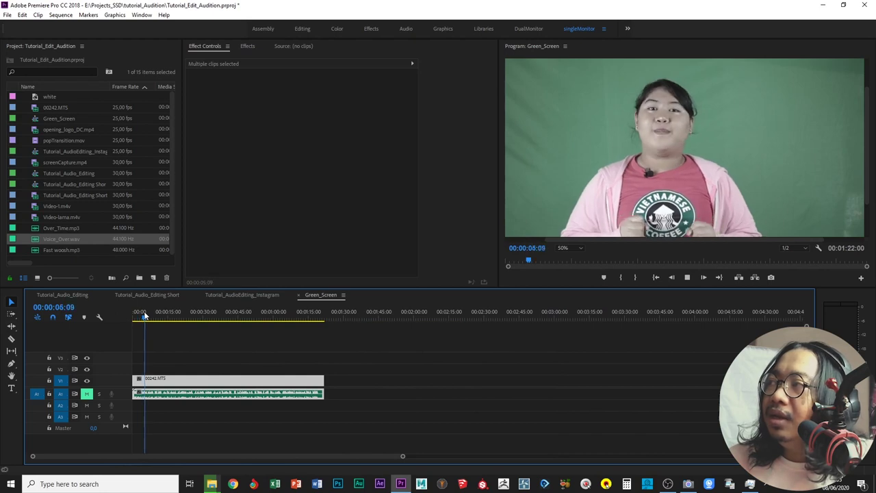
key(space)
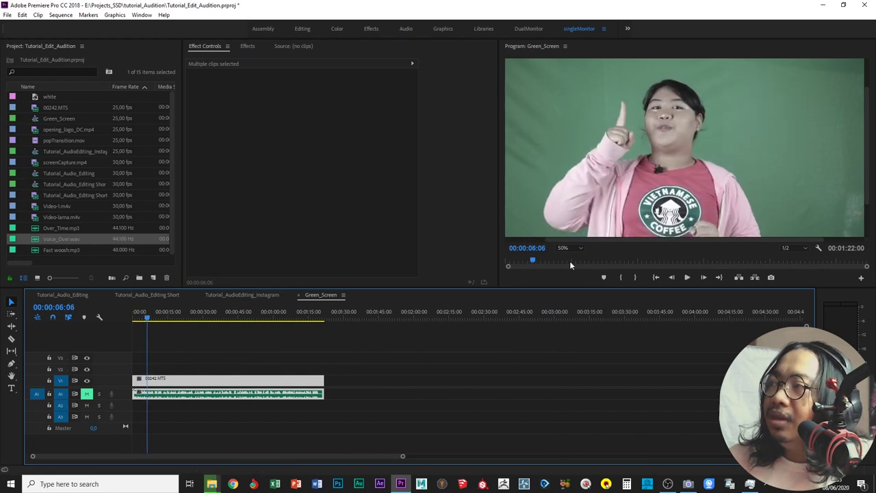
click(572, 248)
click(581, 281)
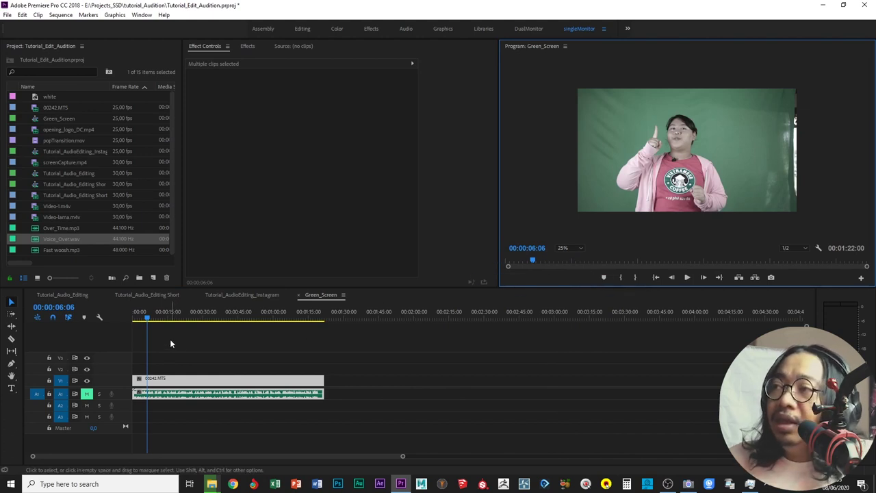
Play the edited Green_Screen sequence back from near its beginning
click(146, 316)
key(space)
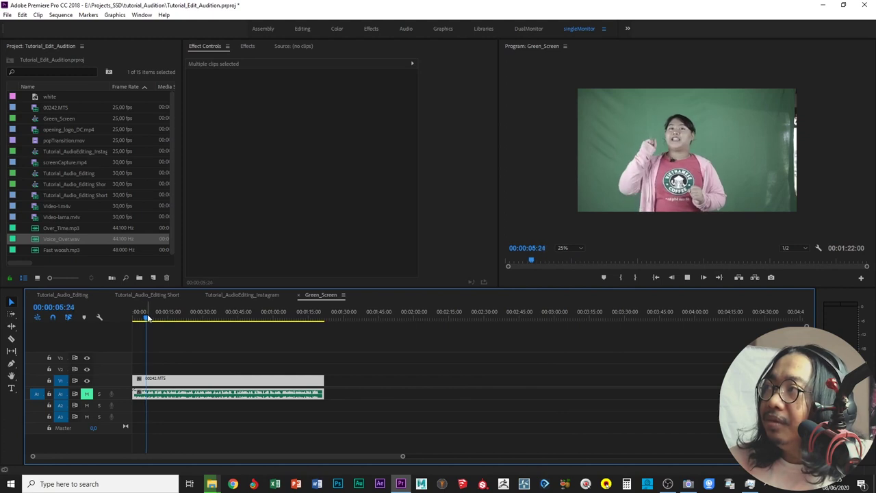
key(space)
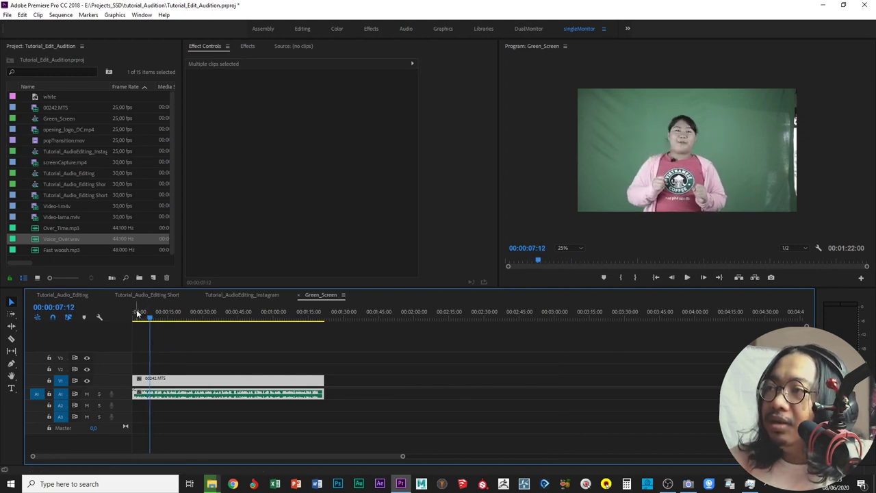
click(138, 316)
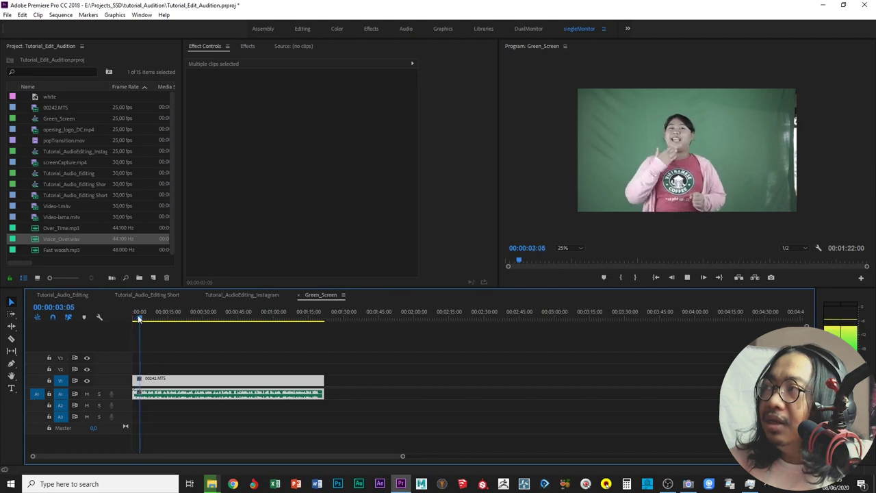
key(space)
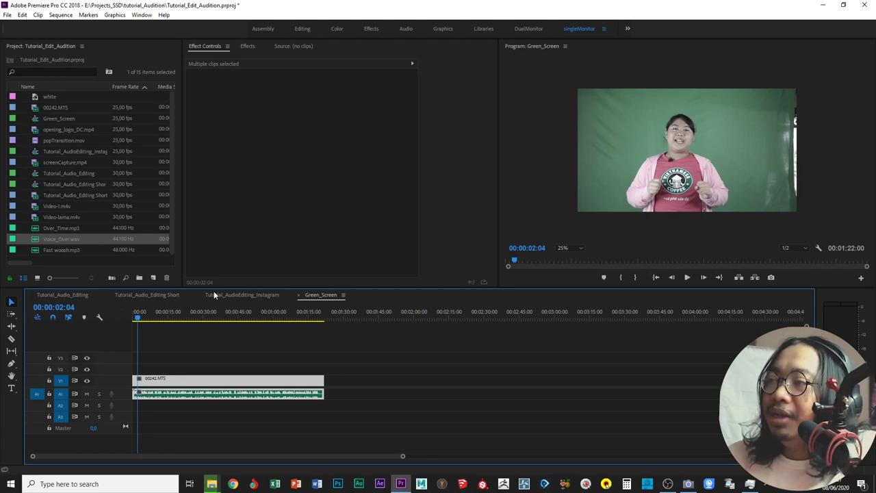
Apply the Crop effect from Video Effects > Transform to the 00242.MTS video clip
click(195, 365)
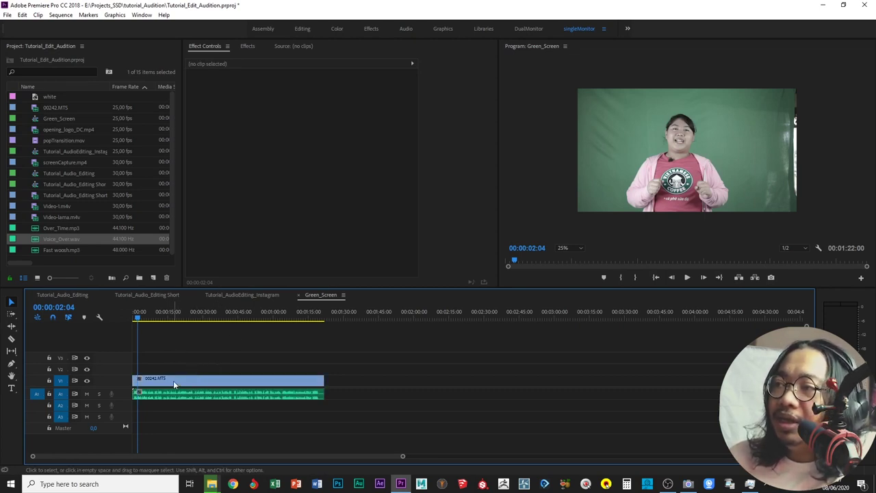
click(176, 378)
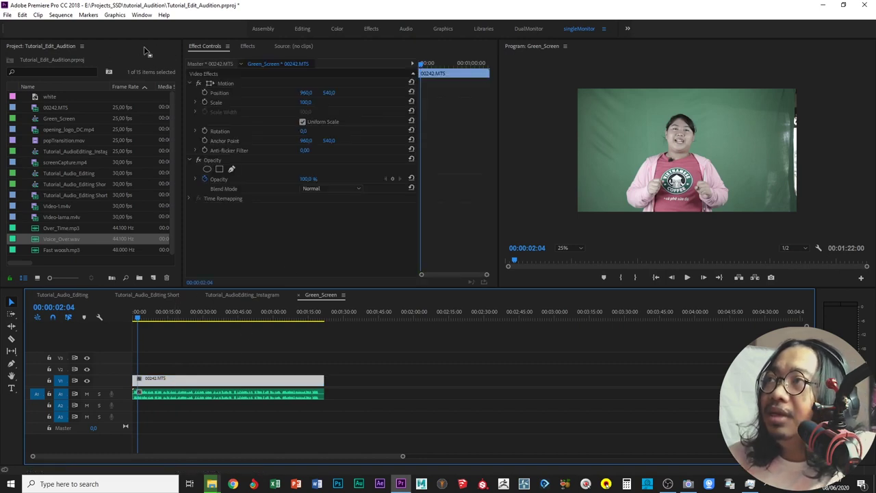
click(247, 46)
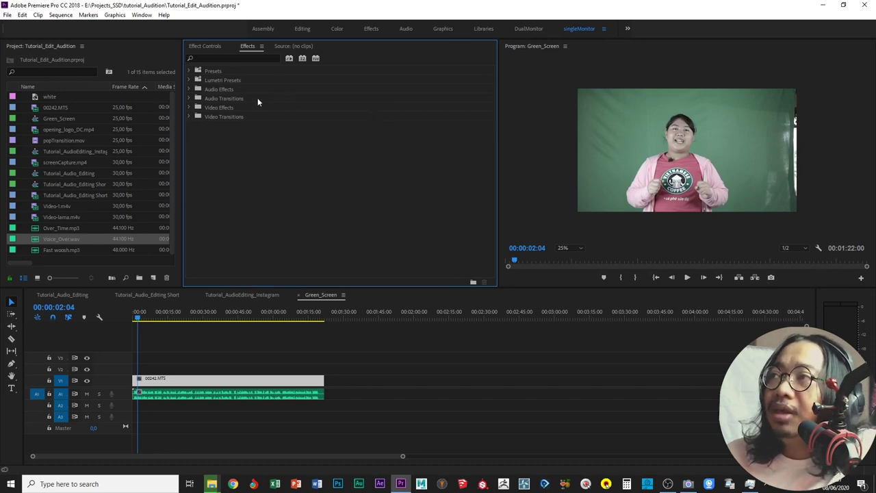
click(189, 107)
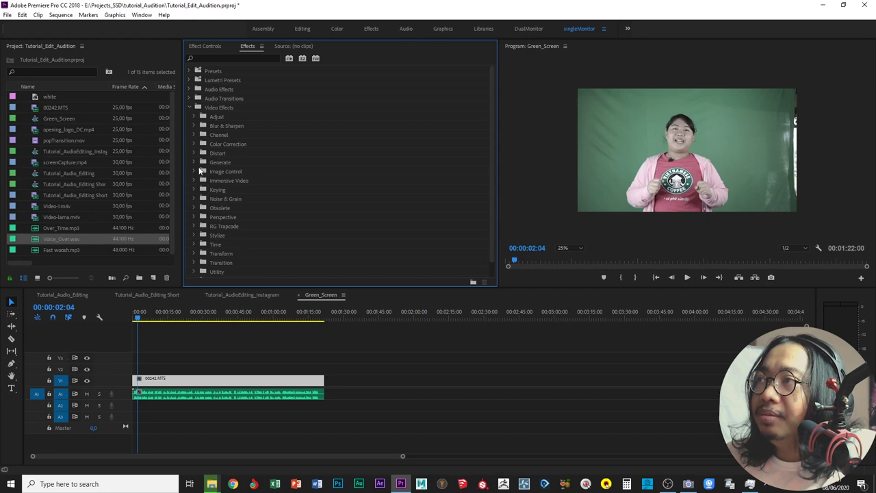
click(195, 254)
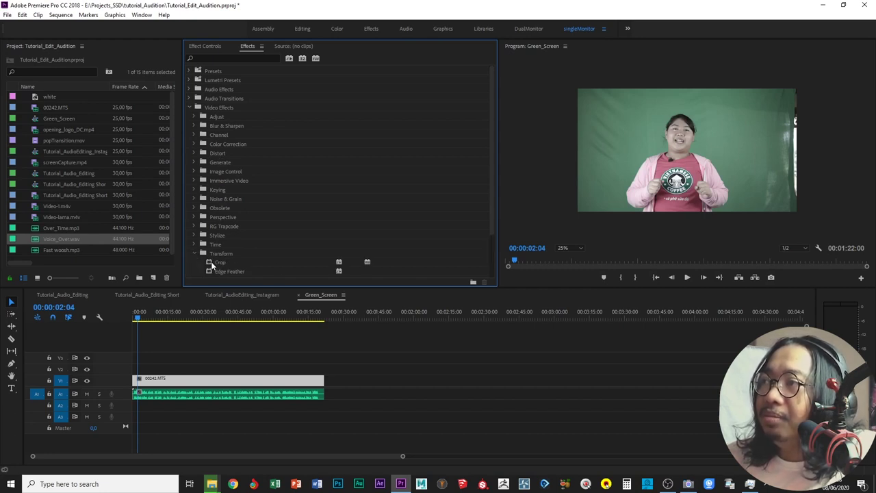
scroll(319, 237, down, 1)
click(210, 242)
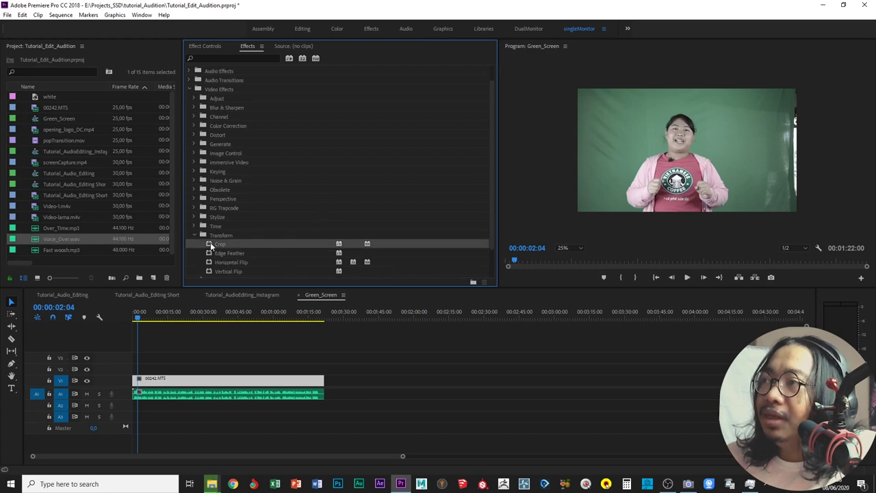
drag(210, 242, 240, 381)
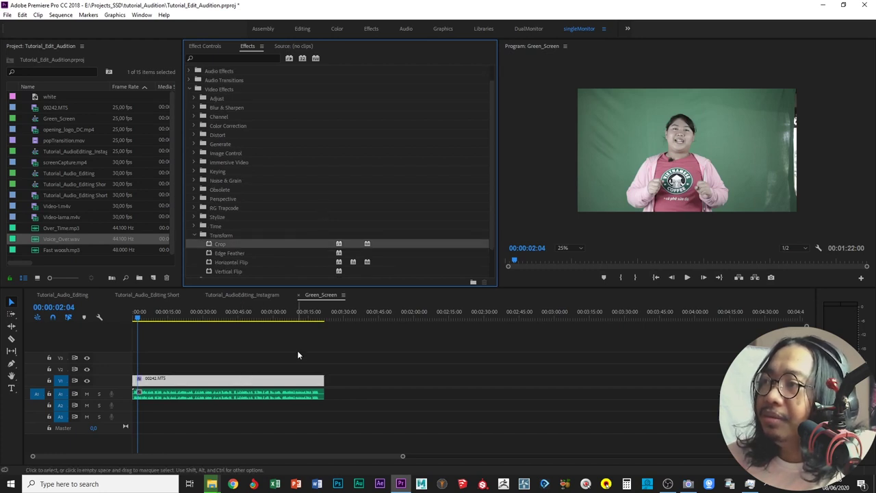
click(205, 46)
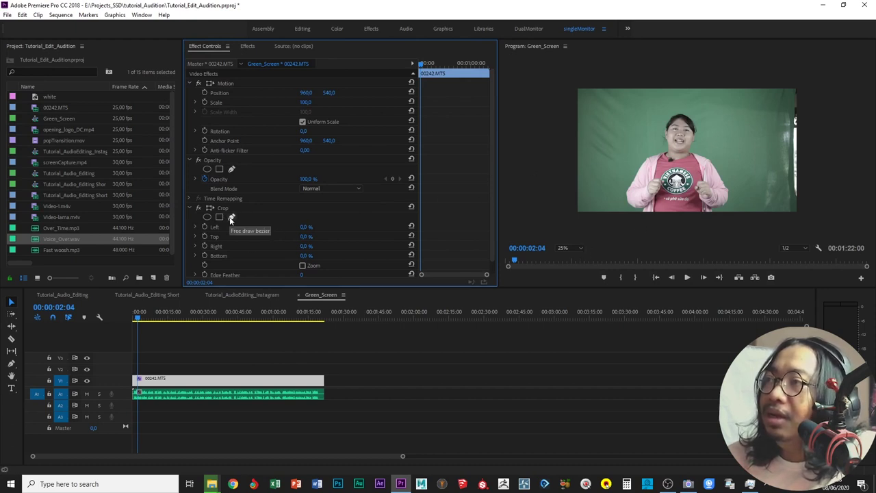
Start a freehand bezier mask on Crop with curved points up the presenter's left side
click(231, 218)
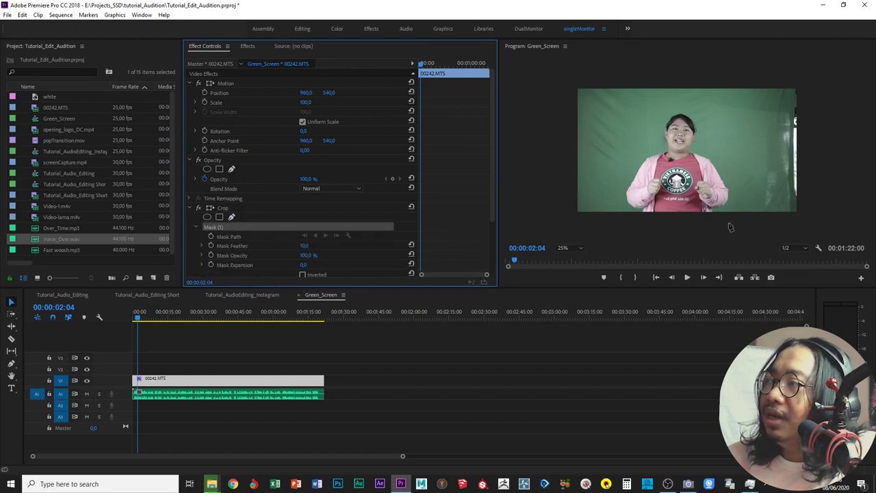
click(581, 217)
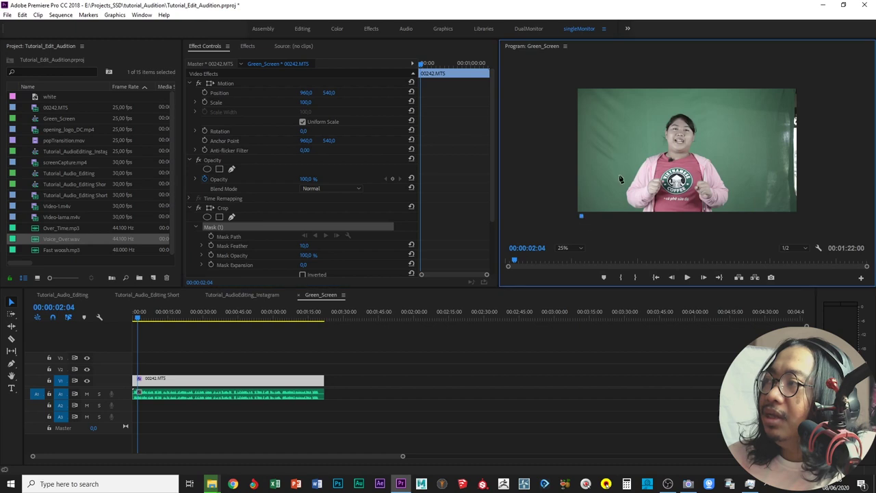
drag(605, 177, 607, 164)
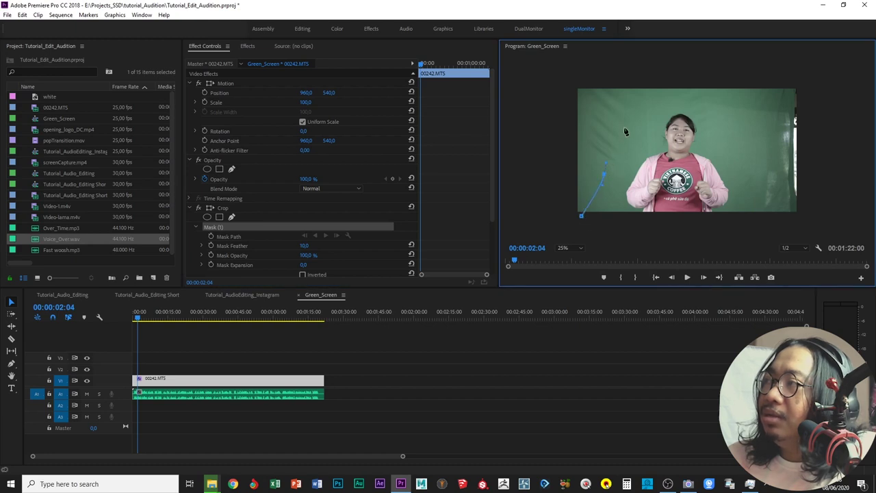
drag(611, 128, 616, 112)
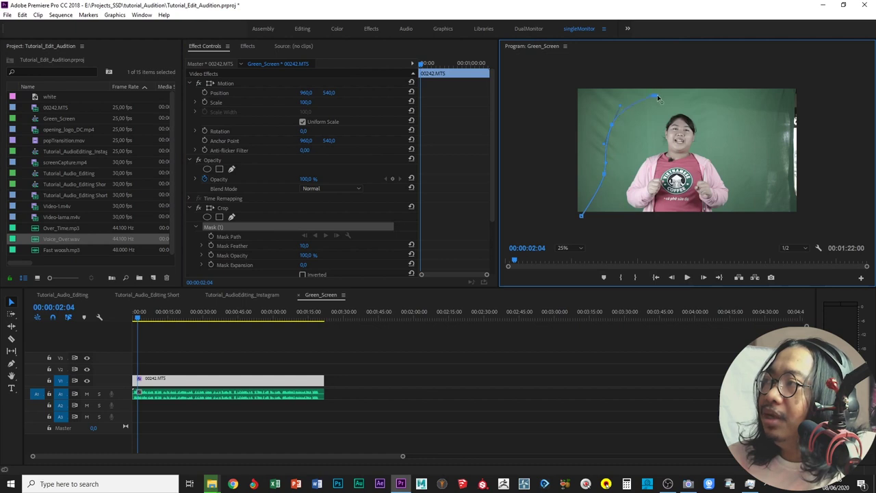
click(139, 319)
drag(139, 319, 197, 330)
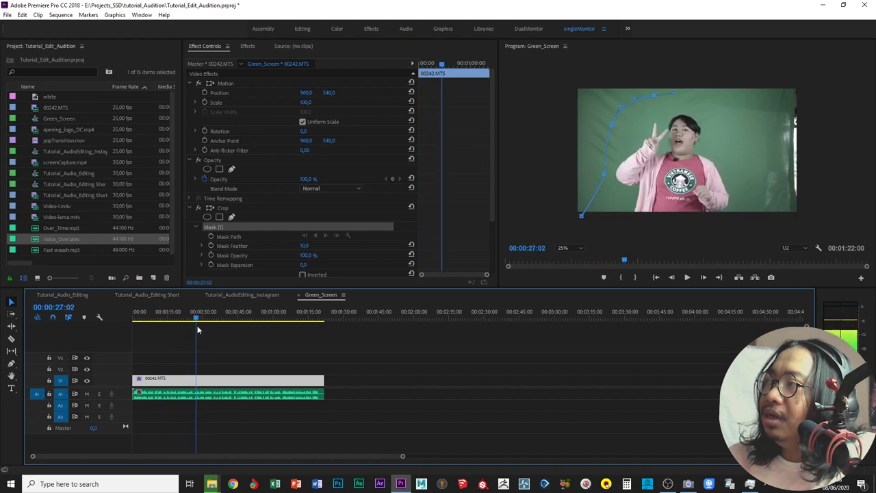
Extend the mask across the top and down the right side, closing it with a curved bottom edge
click(727, 101)
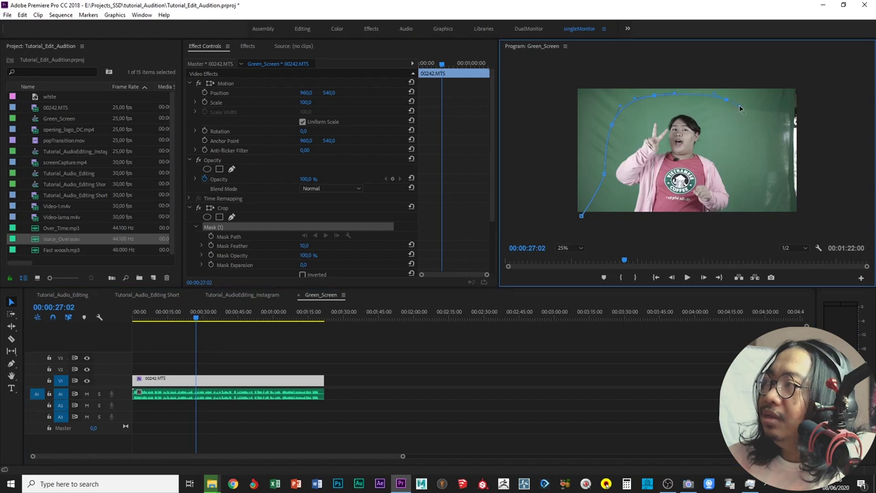
click(756, 189)
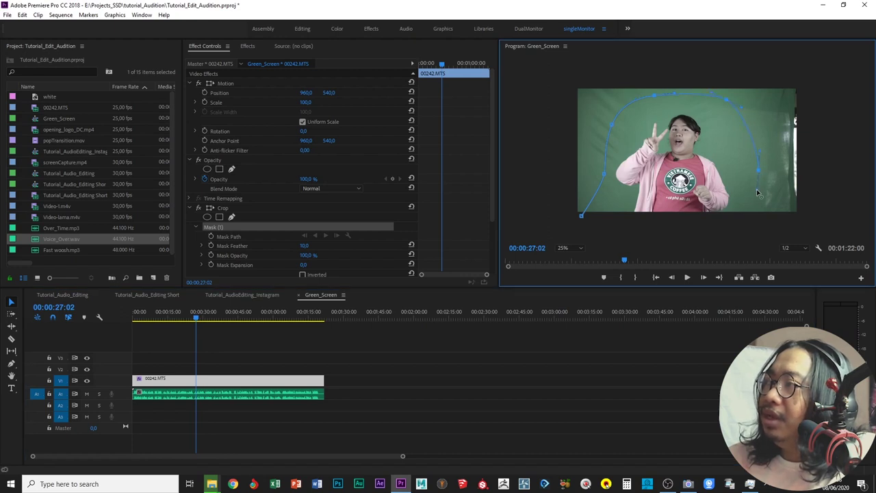
click(759, 219)
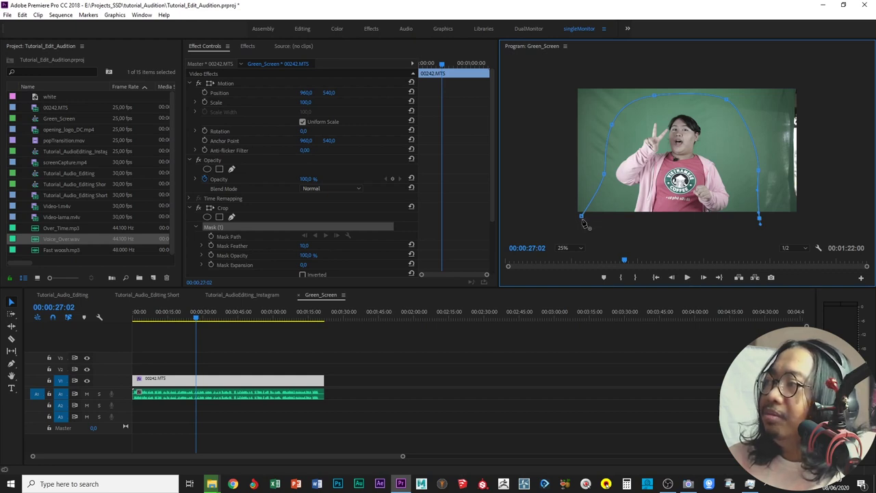
click(581, 217)
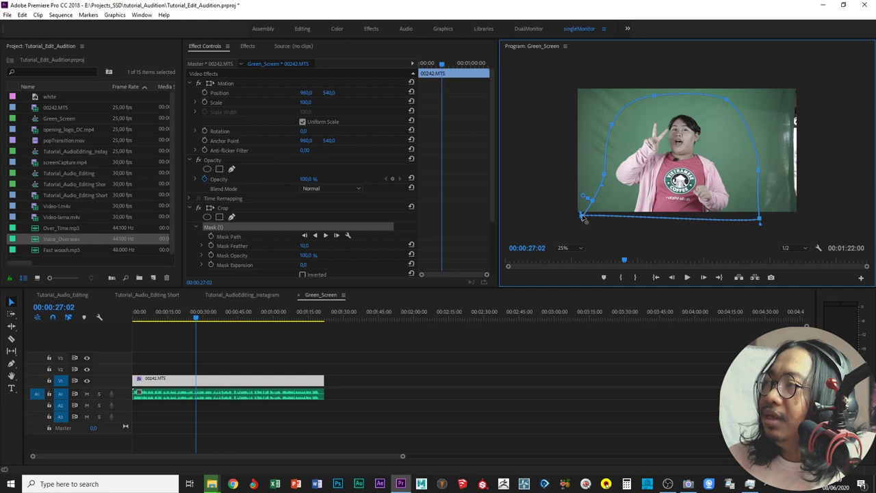
drag(582, 216, 588, 233)
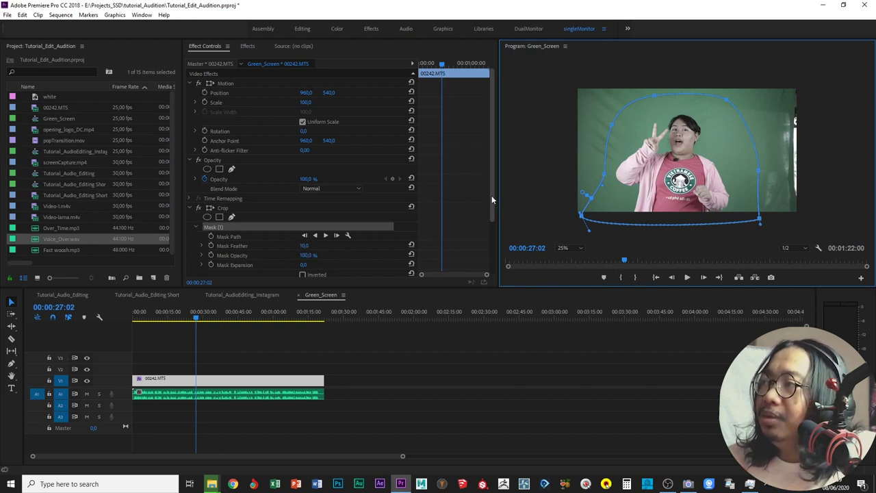
drag(491, 195, 487, 249)
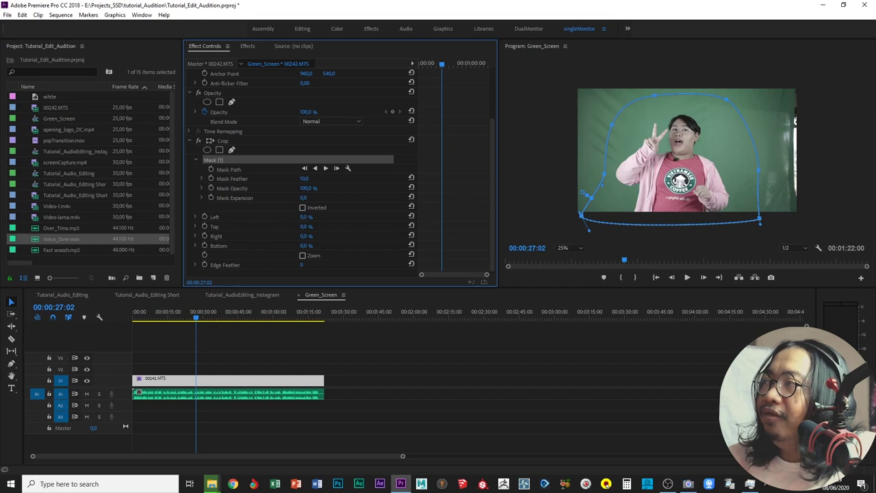
Set Crop Left to 100%, invert Mask (1), and preview a later frame
drag(306, 216, 349, 216)
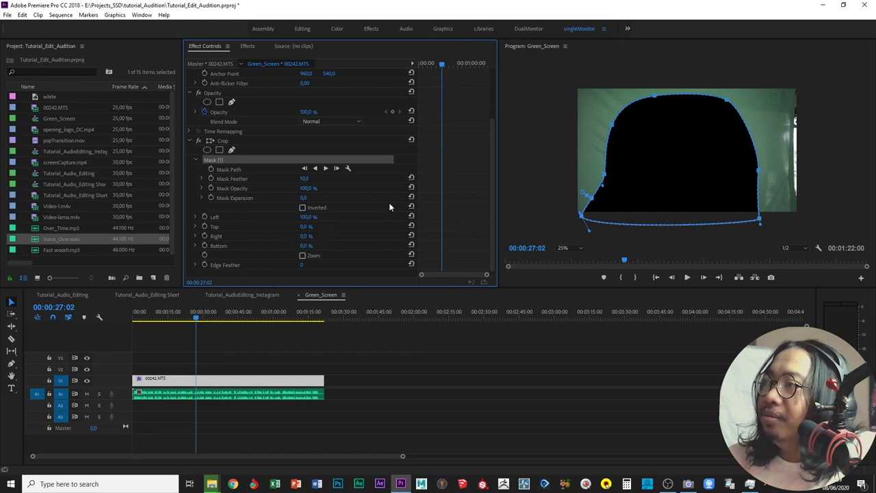
click(302, 208)
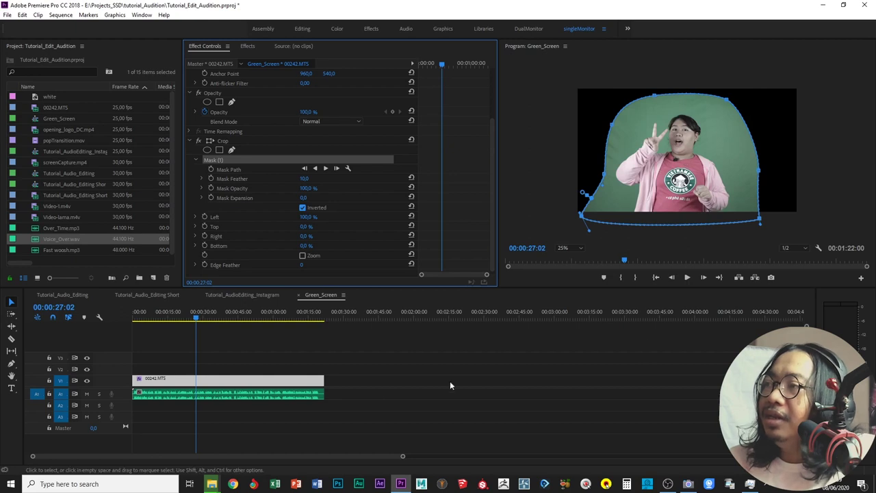
drag(202, 319, 277, 320)
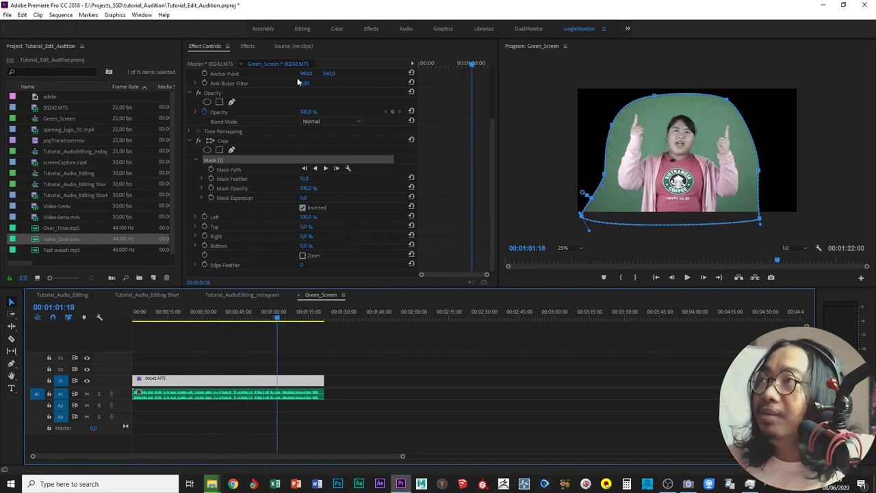
Apply the Color Key effect from the Keying group to the clip
click(247, 47)
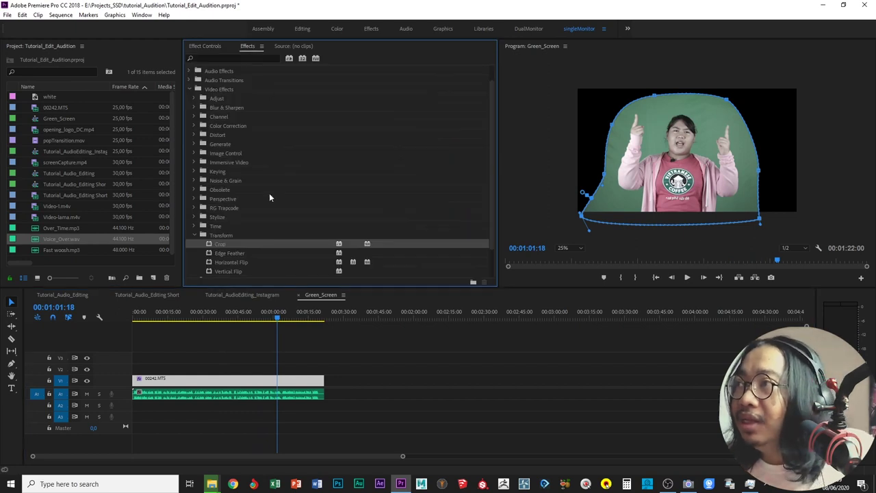
scroll(269, 196, down, 1)
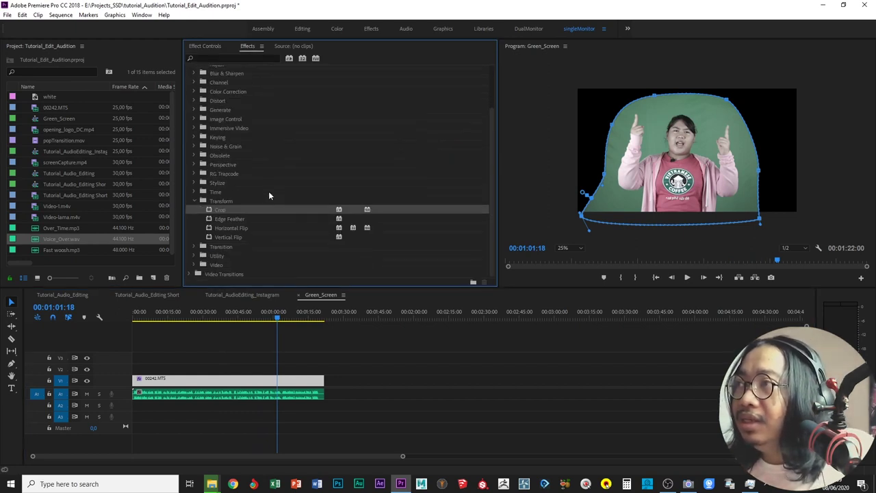
click(194, 137)
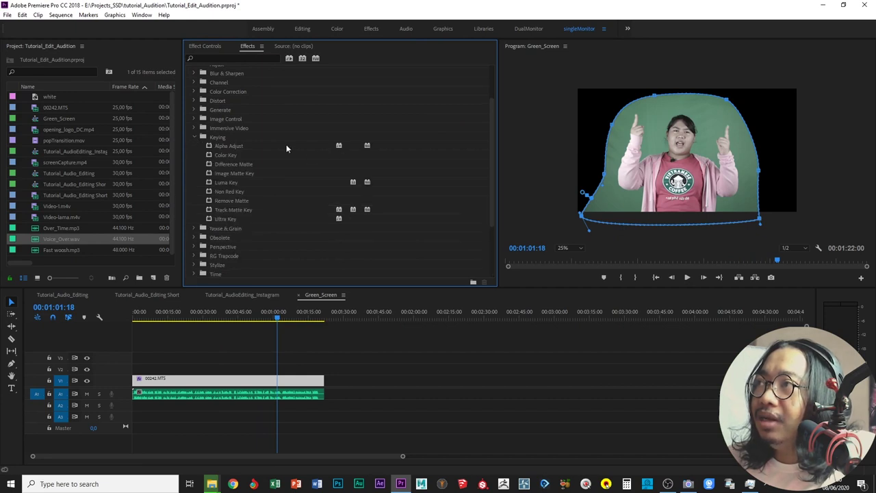
scroll(287, 149, up, 2)
scroll(287, 148, up, 1)
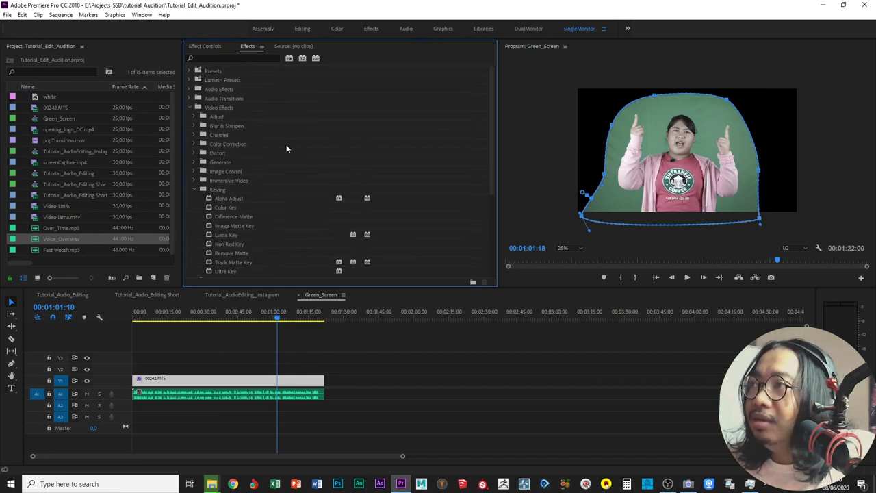
scroll(285, 145, down, 1)
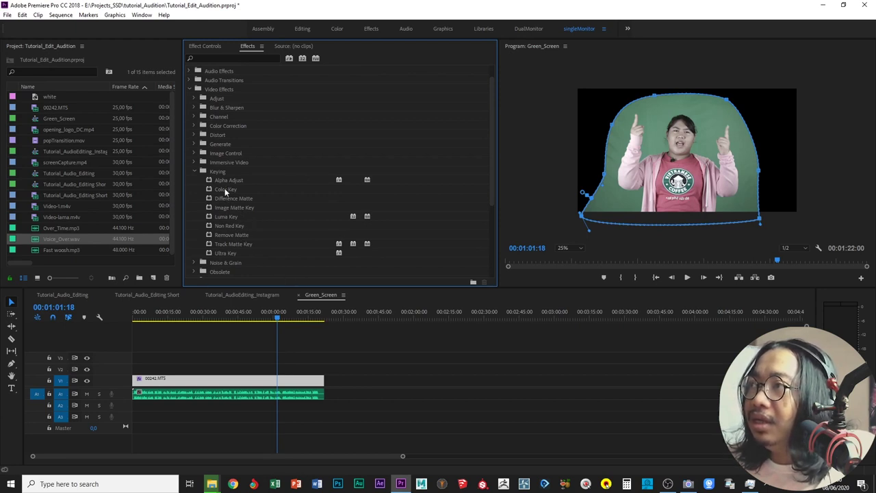
drag(209, 190, 233, 381)
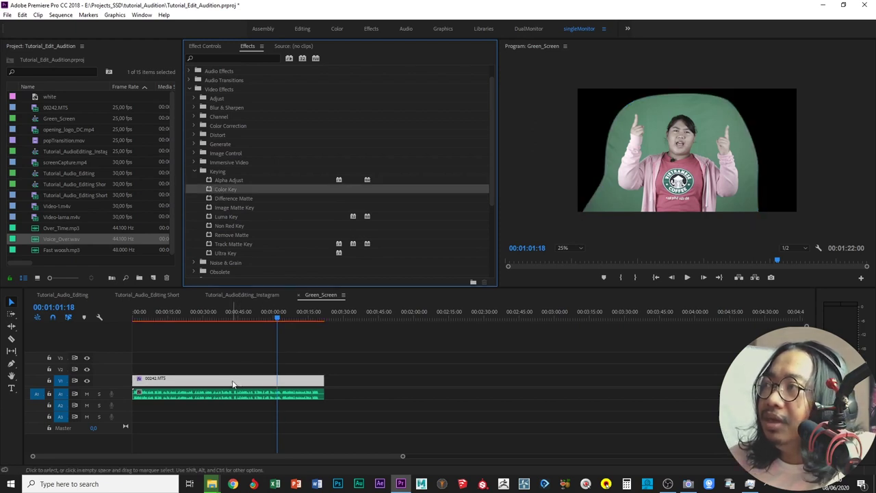
click(207, 46)
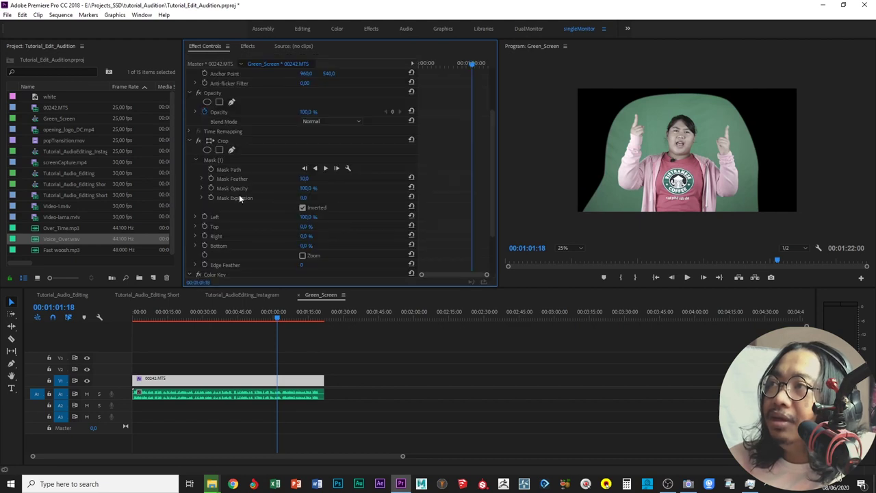
Sample the green backdrop as the key colour and raise Color Tolerance to 35
scroll(238, 194, down, 1)
scroll(239, 194, down, 1)
scroll(241, 198, down, 1)
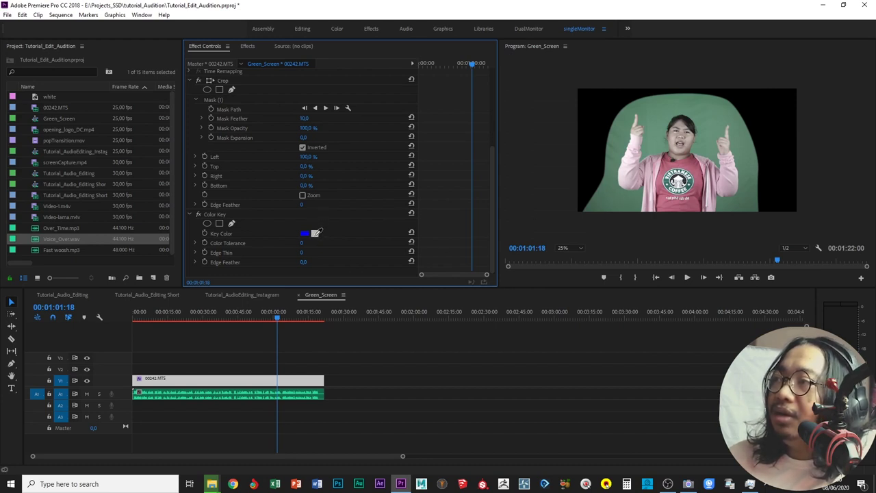
drag(316, 233, 663, 107)
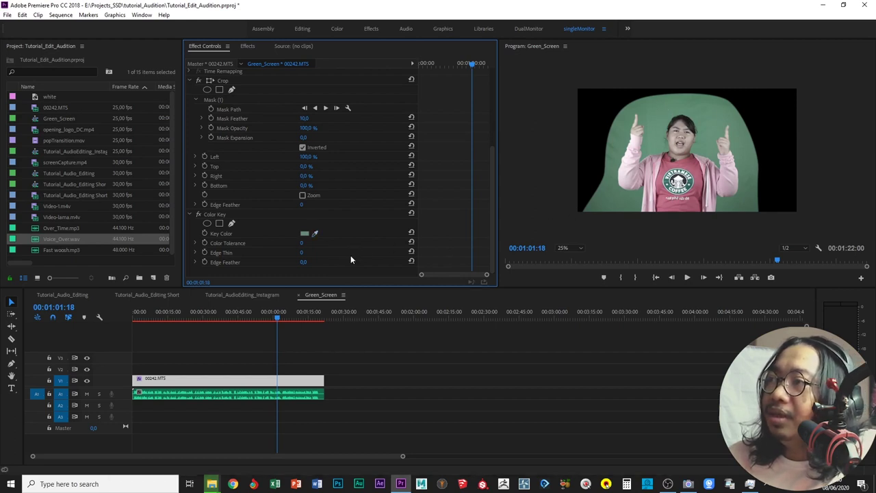
drag(303, 245, 327, 245)
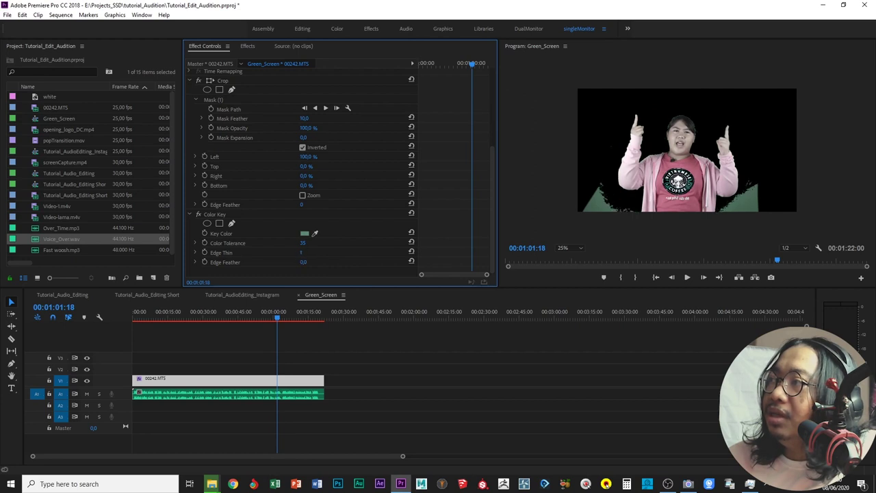
Set Edge Thin to 0, adjust Edge Feather, and raise Color Tolerance to 94
drag(302, 252, 302, 252)
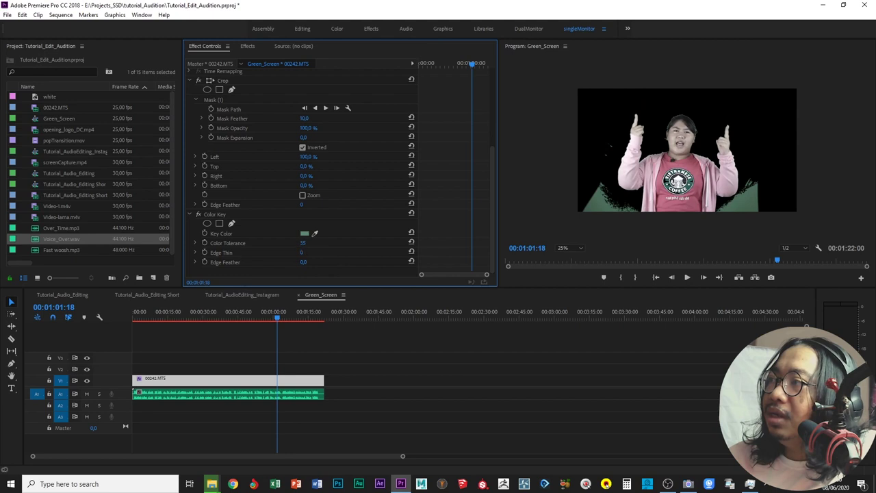
mouse_move(303, 243)
mouse_down()
mouse_move(311, 243)
mouse_move(303, 243)
mouse_up()
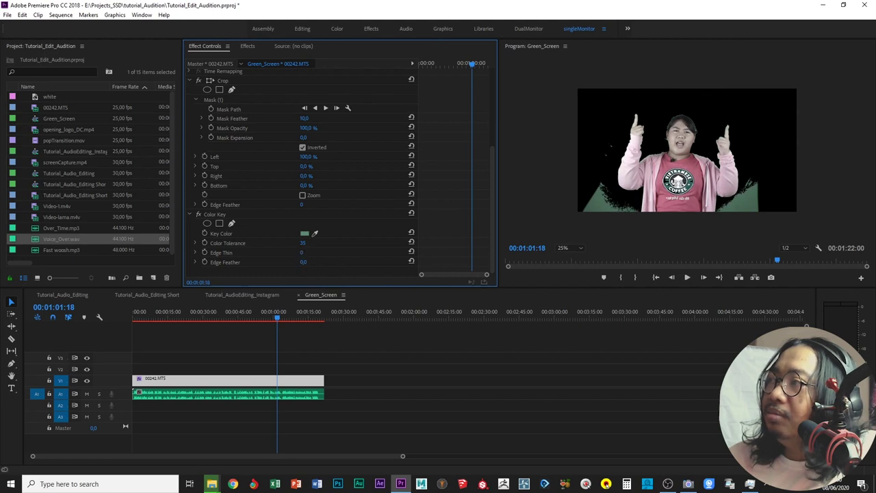
drag(302, 262, 308, 262)
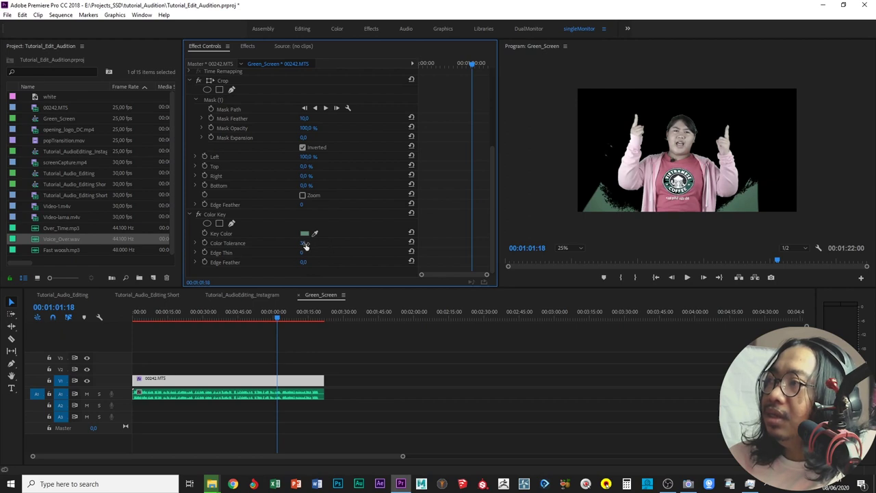
mouse_move(303, 243)
mouse_down()
mouse_move(322, 243)
mouse_move(304, 243)
mouse_up()
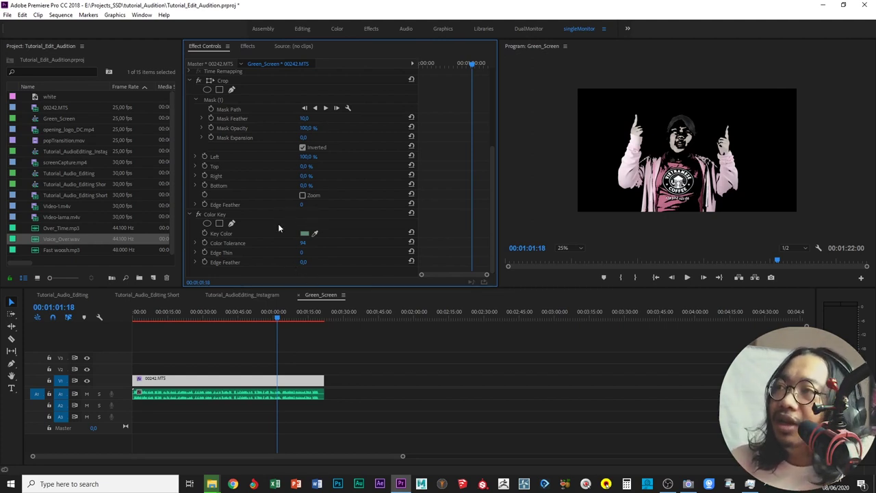
Check the key at 00:00:36:10, then delete the Color Key effect from the clip
click(218, 216)
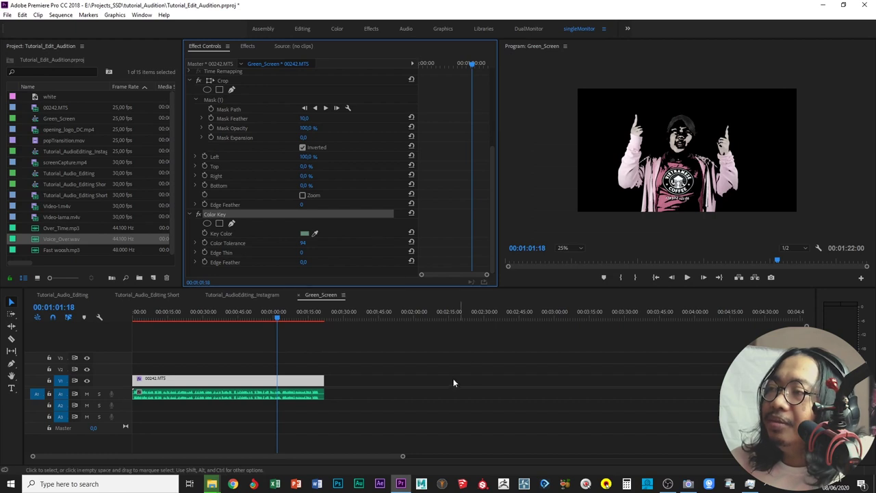
click(259, 313)
click(219, 316)
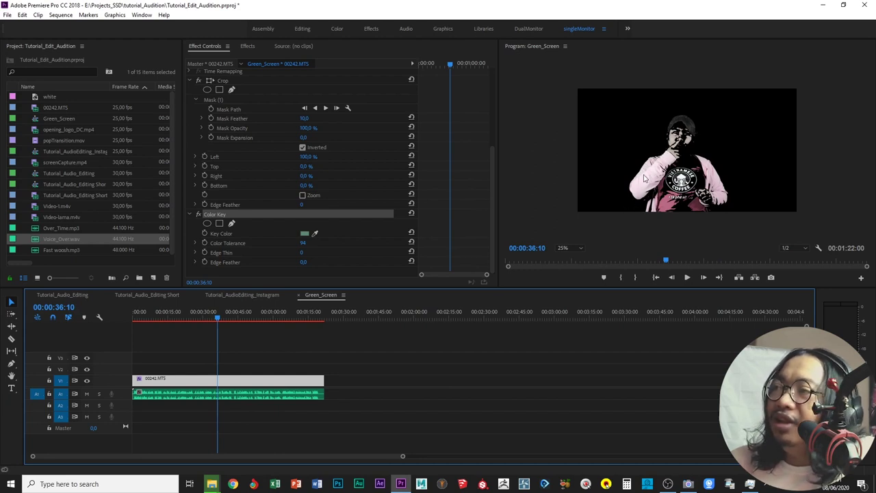
drag(302, 243, 283, 242)
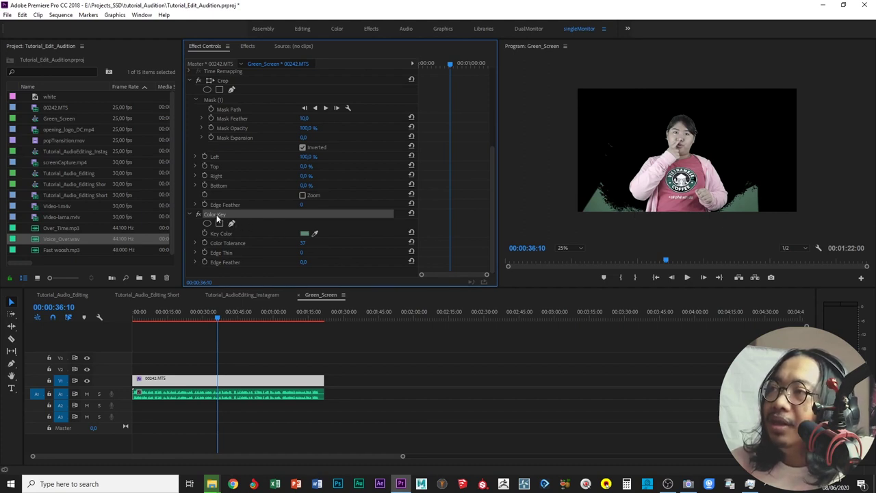
key(Delete)
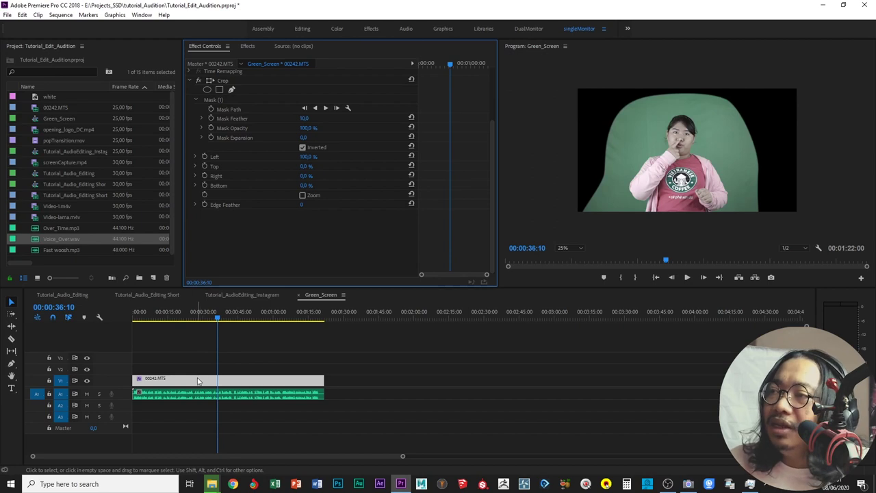
Replace the 00242.MTS clip with a linked After Effects composition
right_click(197, 381)
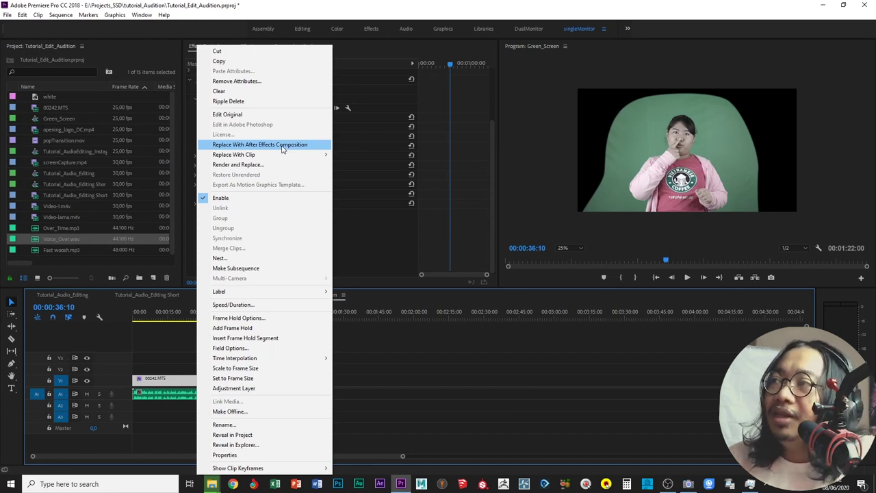
click(282, 149)
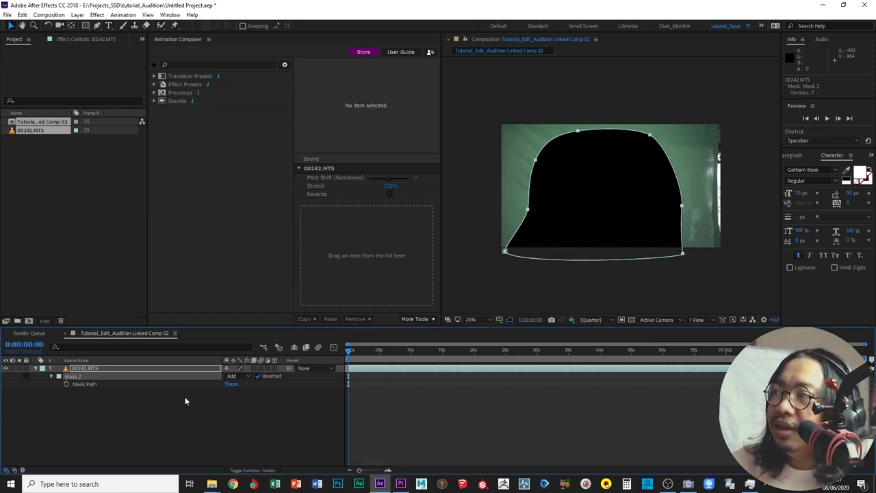
Delete Mask 2 from the 00242.MTS layer in After Effects
click(85, 370)
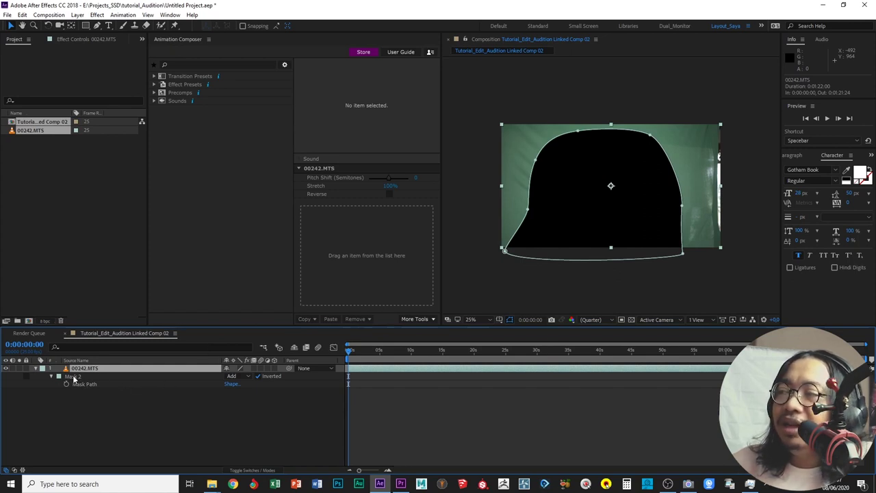
key(m)
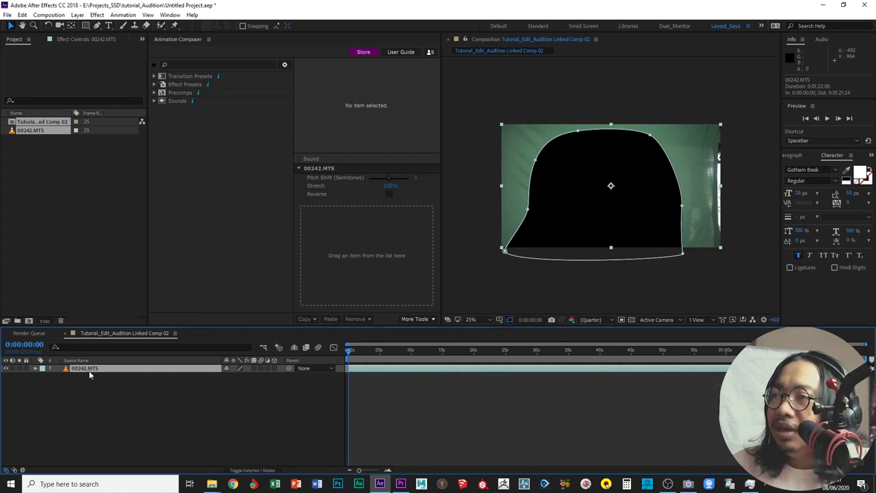
key(m)
click(76, 376)
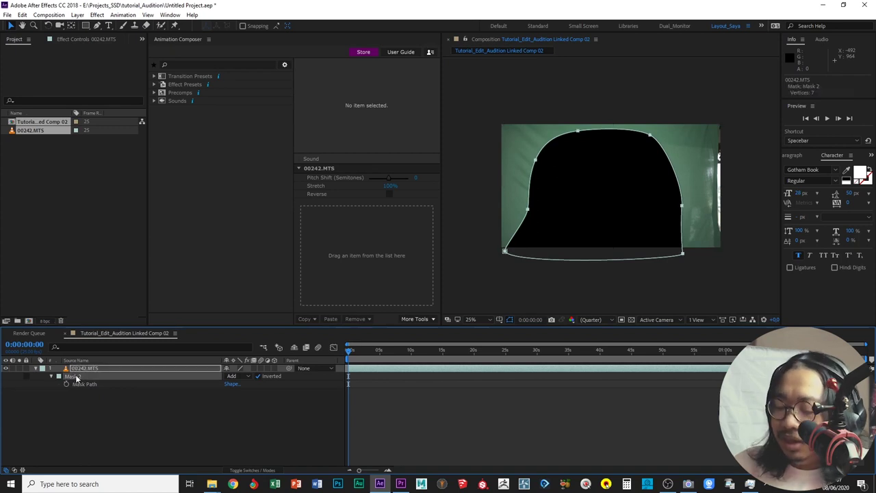
key(Delete)
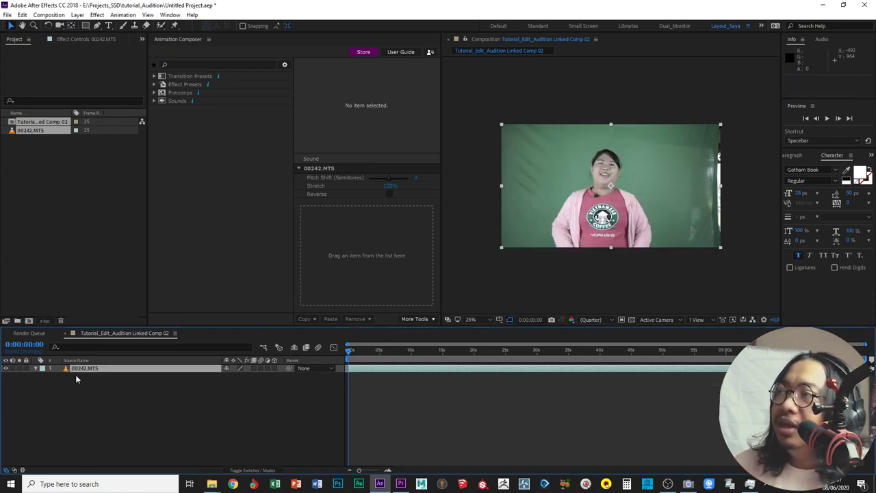
click(97, 25)
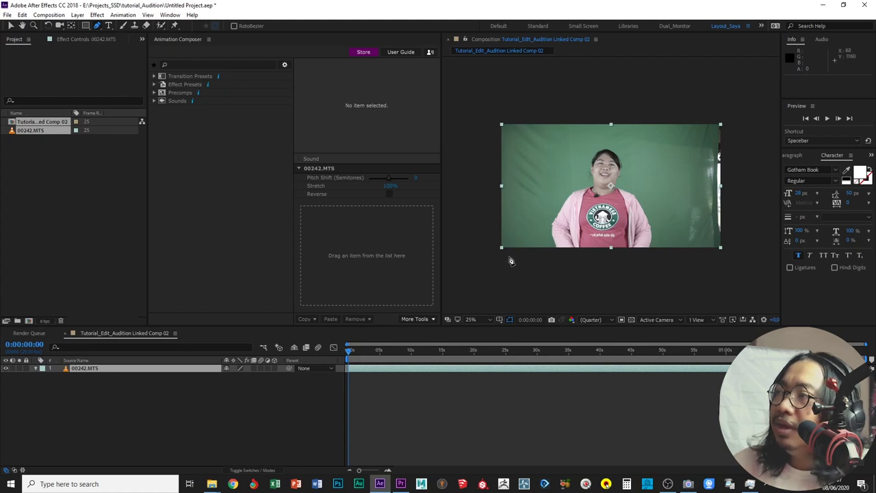
Draw a closed arch-shaped Mask 1 with the Pen tool around the presenter on 00242.MTS
click(509, 257)
mouse_move(527, 215)
mouse_down()
mouse_move(555, 148)
mouse_move(601, 127)
mouse_up()
click(631, 128)
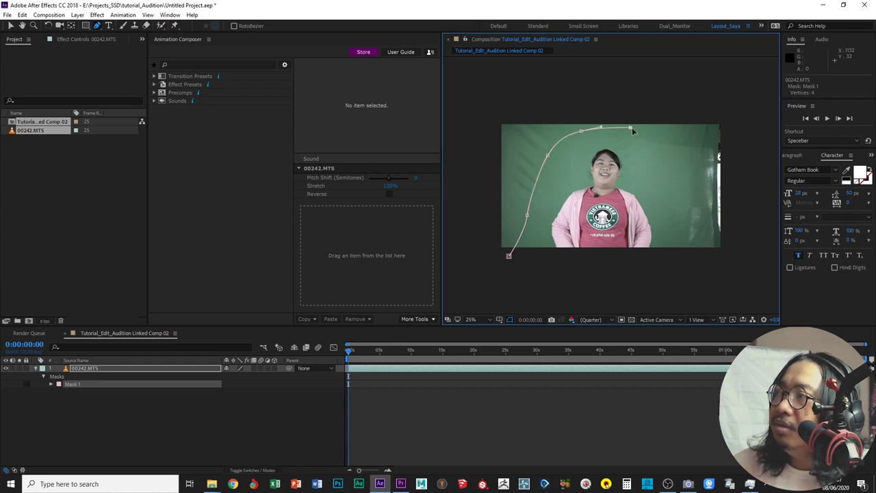
drag(678, 168, 683, 187)
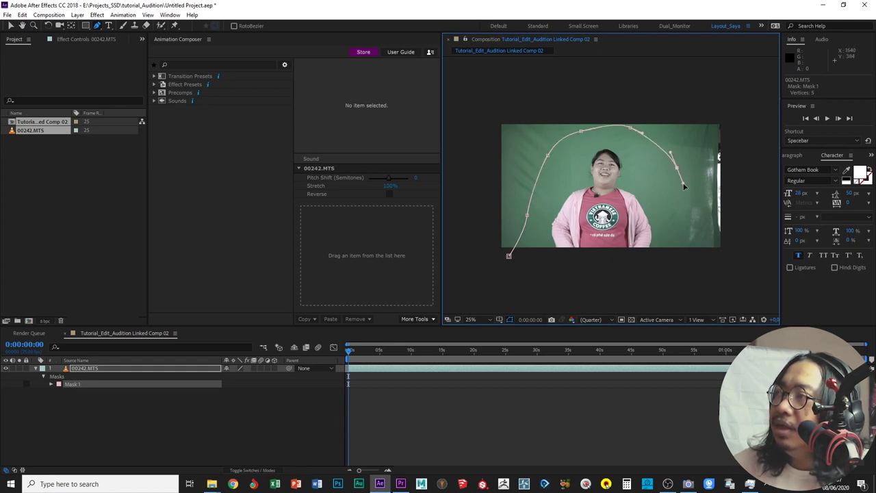
drag(684, 237, 684, 252)
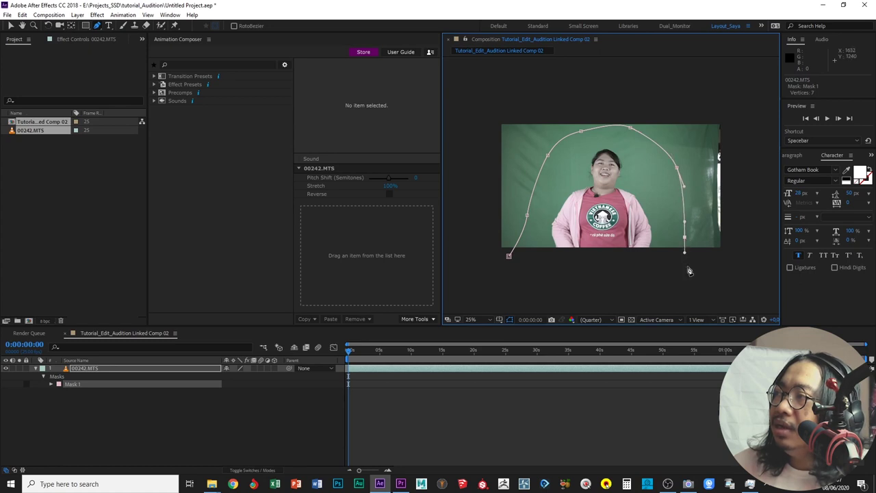
click(687, 267)
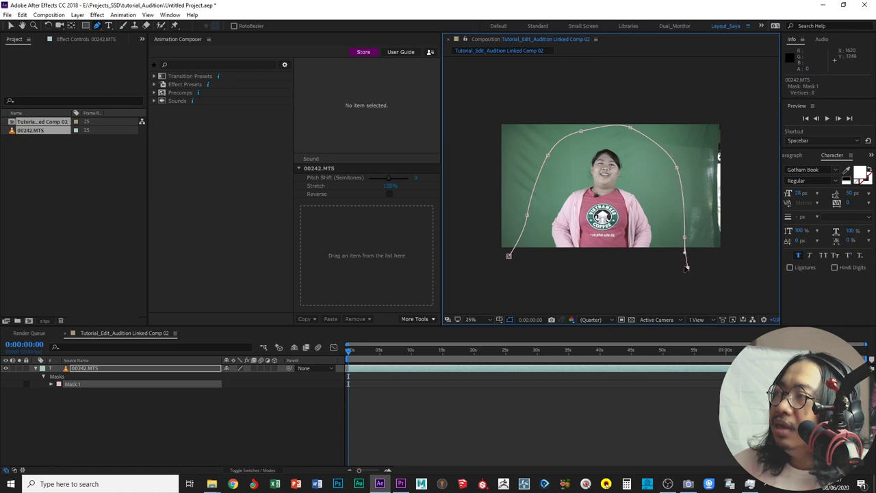
click(509, 258)
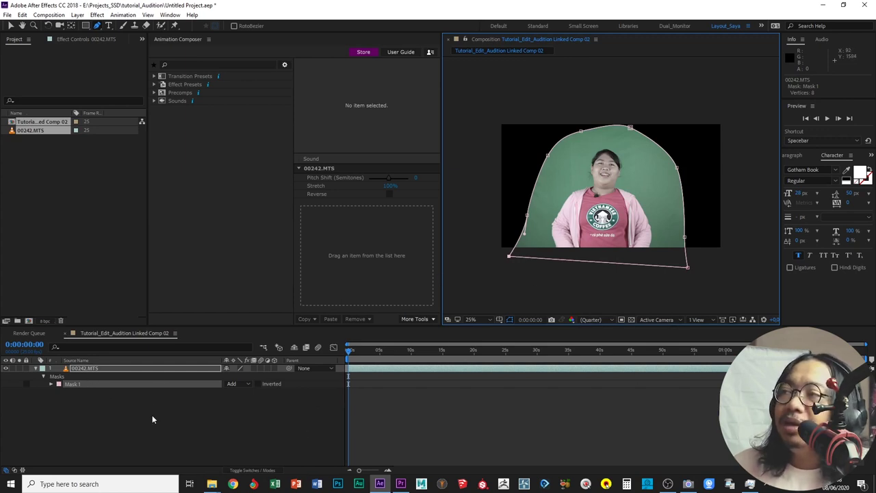
click(90, 368)
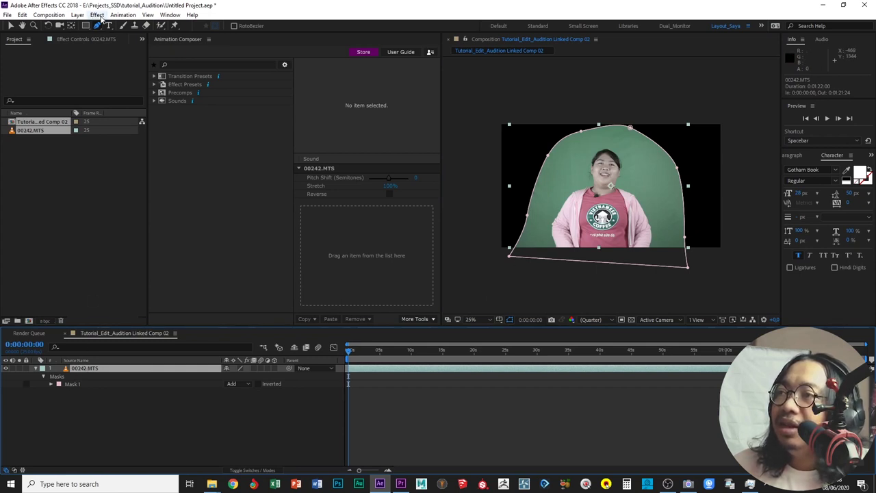
Apply Effect > Keying > Keylight (1.2) to the 00242.MTS layer
click(143, 400)
click(88, 370)
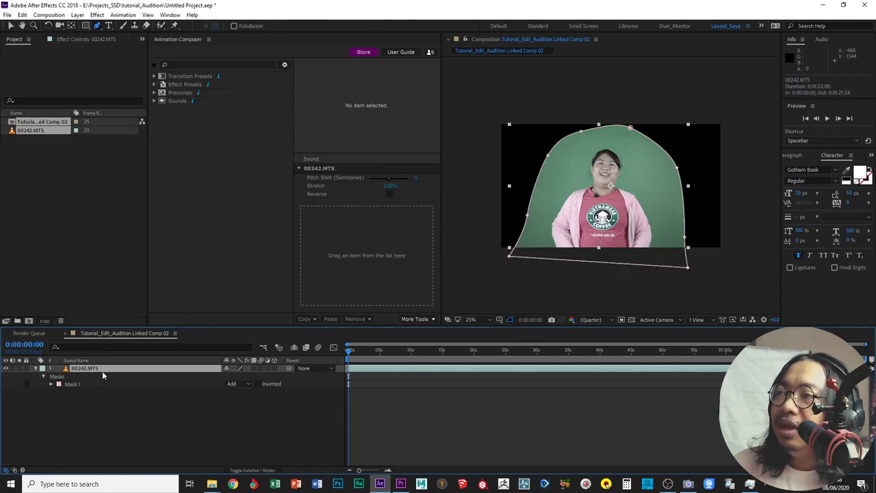
click(97, 15)
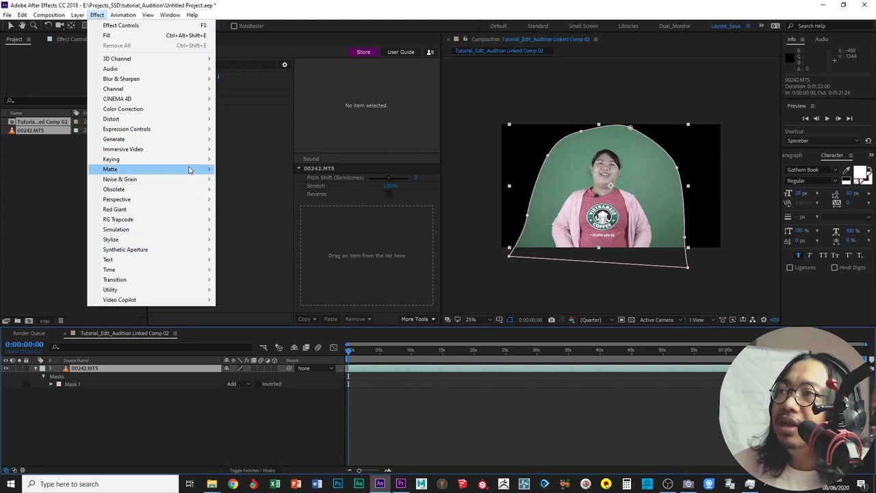
mouse_move(195, 159)
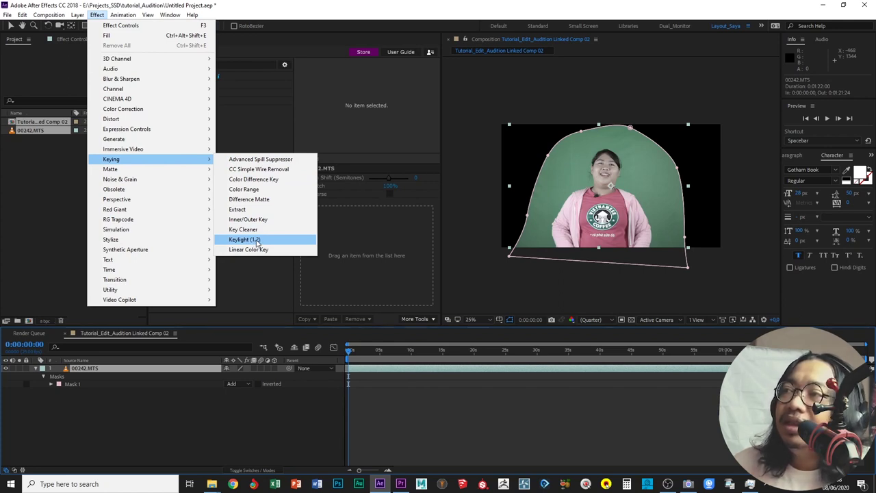
click(257, 241)
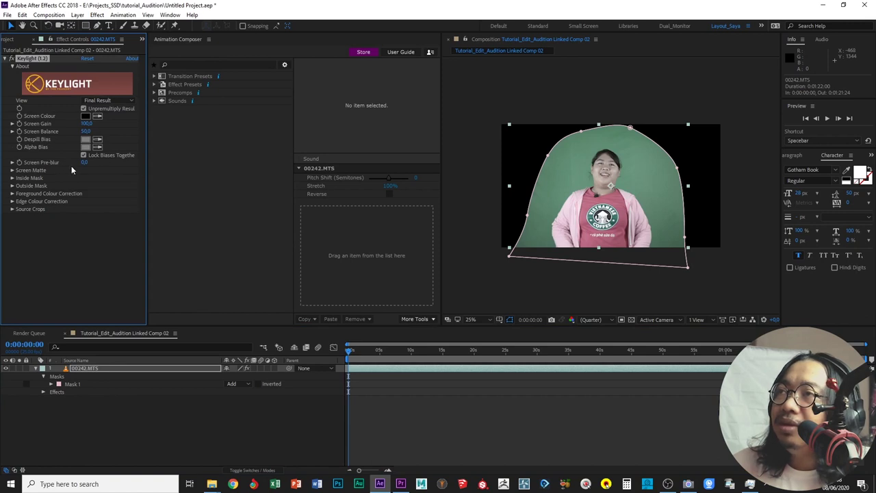
Sample the green backdrop as Keylight's Screen Colour so it turns black
click(98, 117)
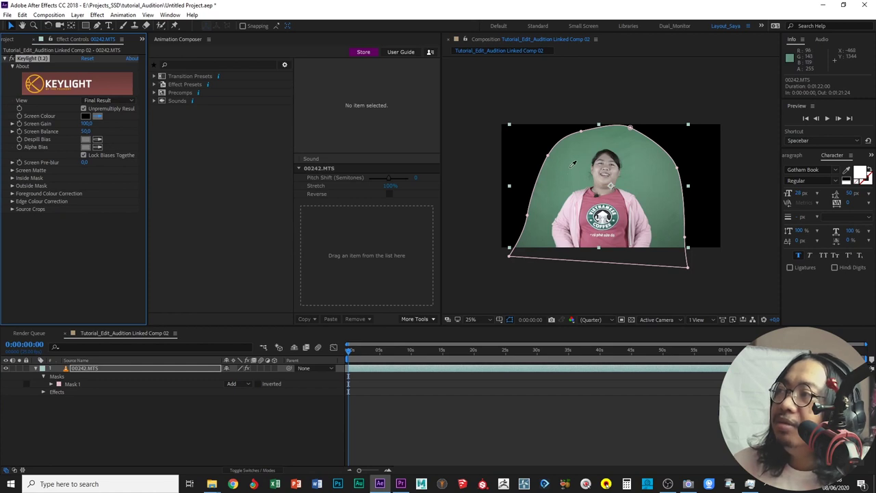
click(570, 166)
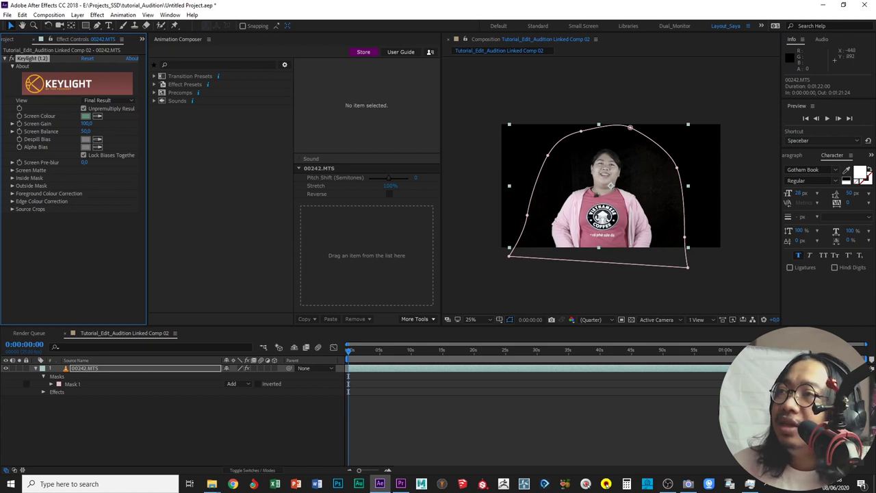
click(14, 40)
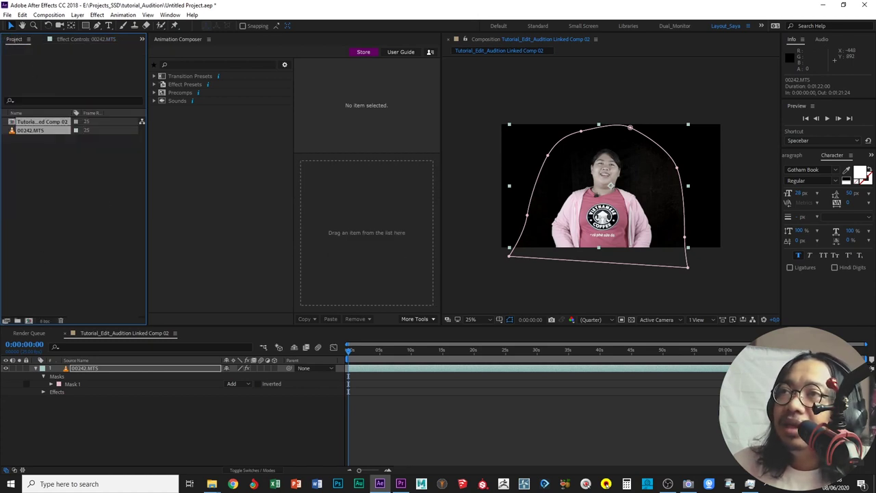
Import the Deep Blue Sky mp4 from Explorer and place it beneath the 00242.MTS layer
key(super+e)
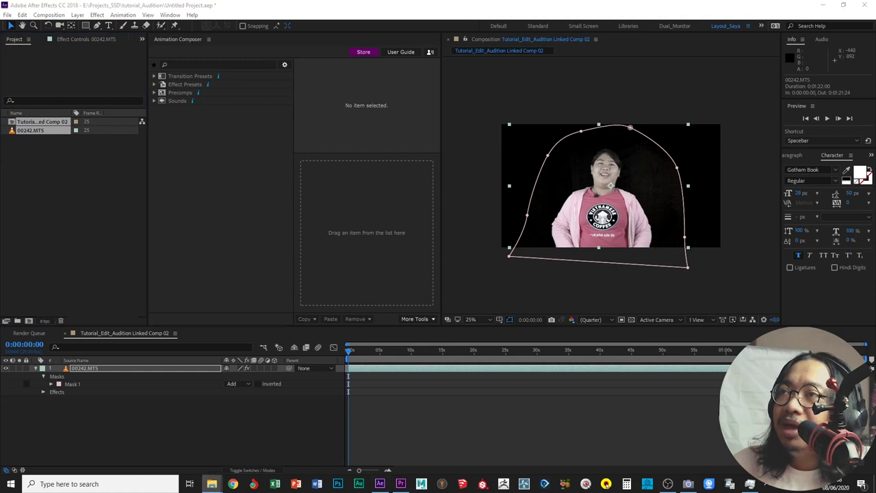
drag(70, 189, 81, 211)
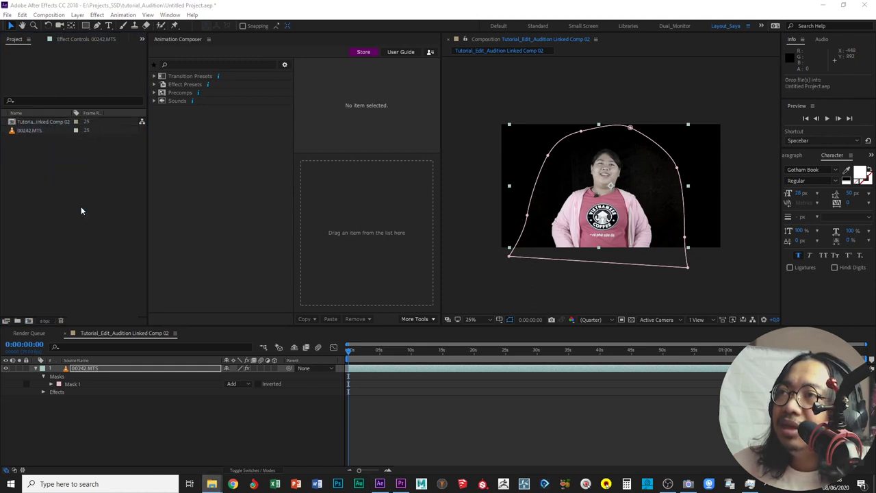
drag(81, 211, 81, 211)
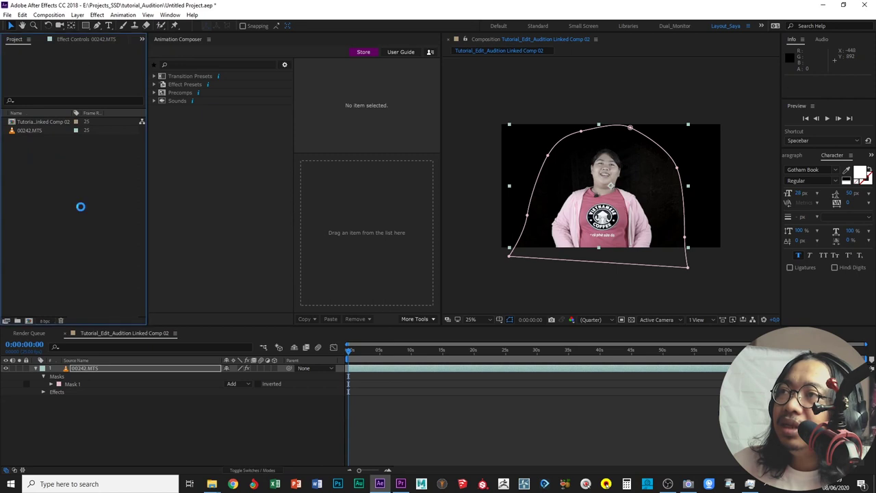
click(40, 171)
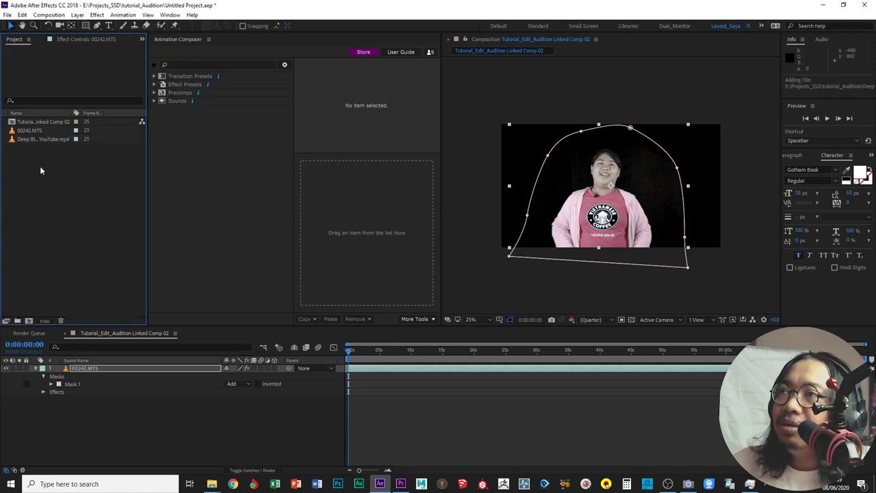
click(30, 140)
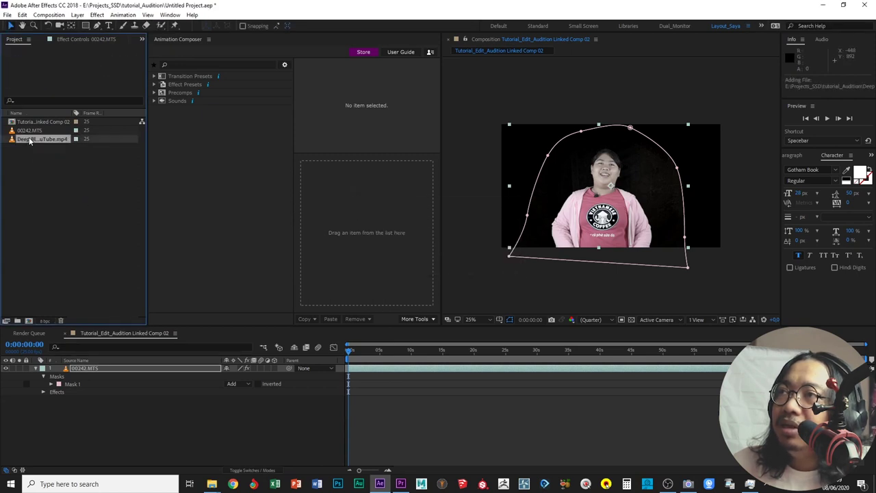
drag(30, 140, 124, 408)
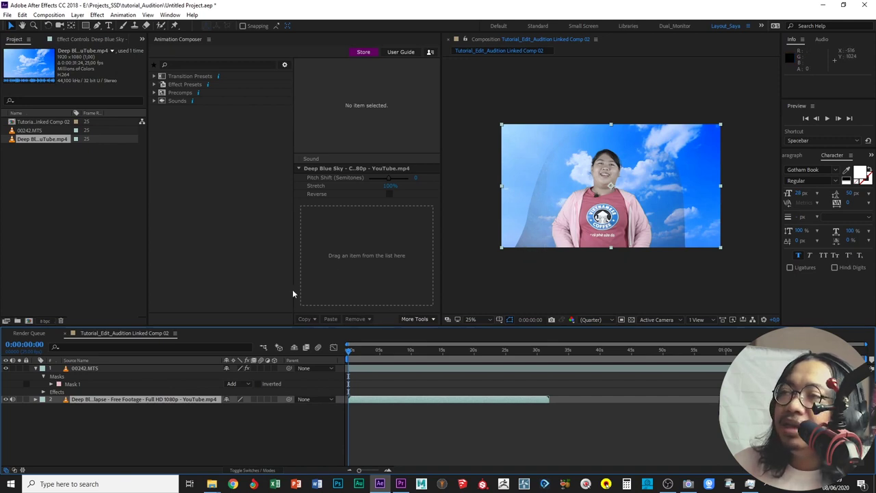
On the 00242.MTS layer, raise Keylight's Screen Matte Clip Black to 41
click(88, 370)
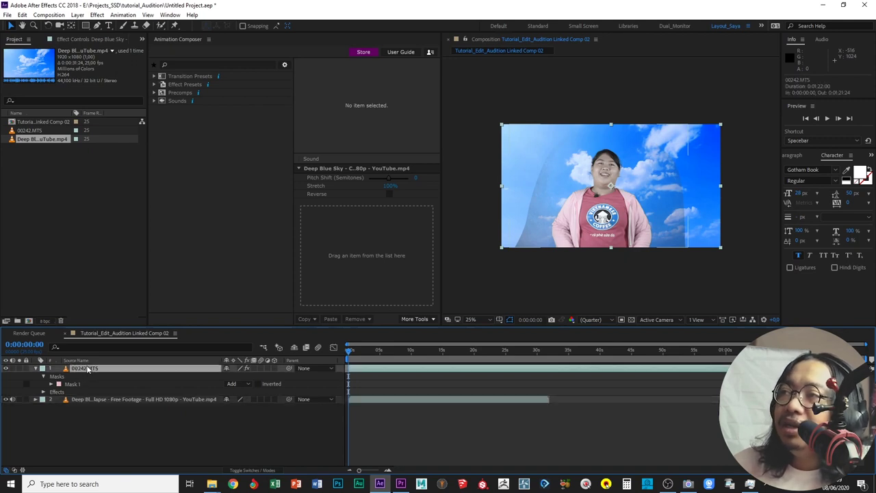
click(72, 39)
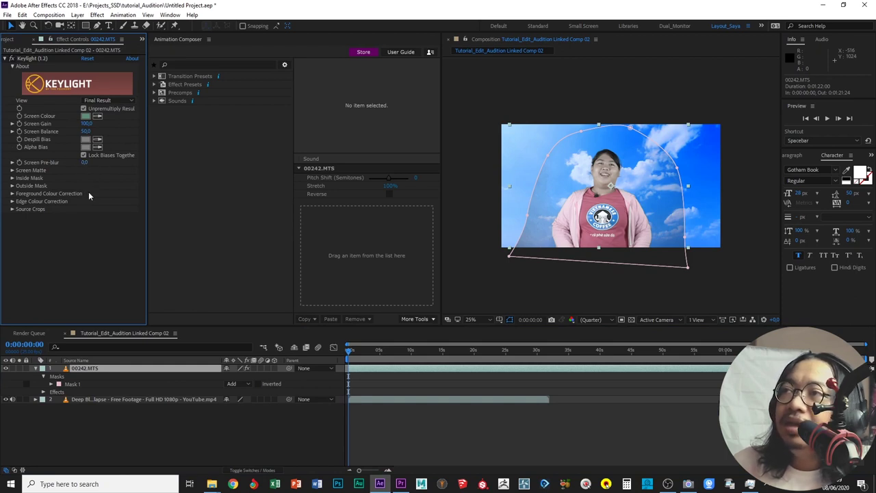
click(11, 171)
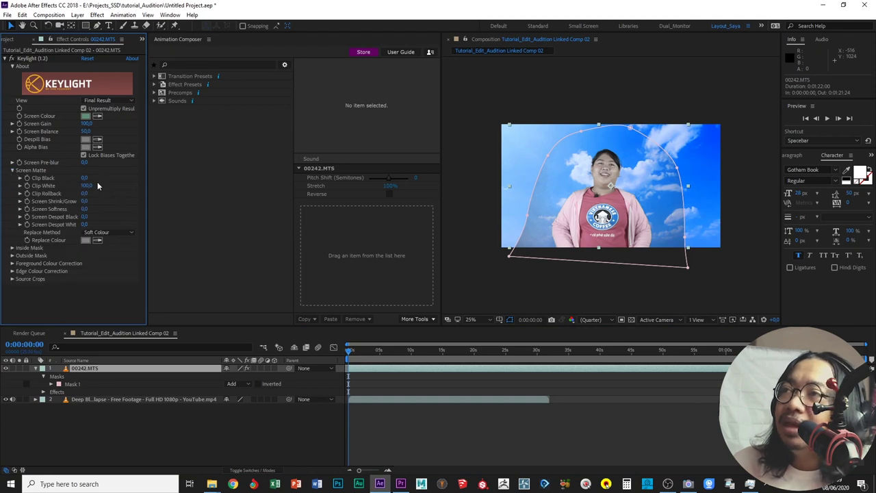
drag(82, 178, 94, 177)
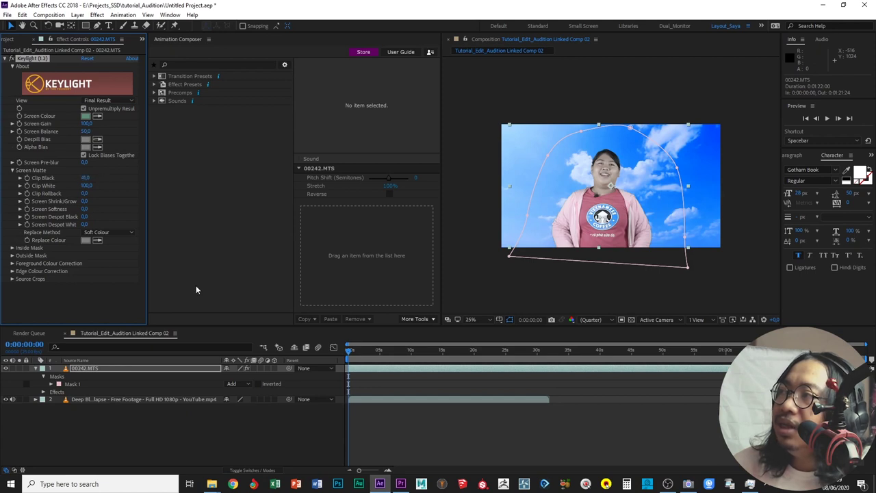
Set Screen Softness to 2.5 and make Screen Shrink/Grow slightly negative
scroll(578, 204, up, 2)
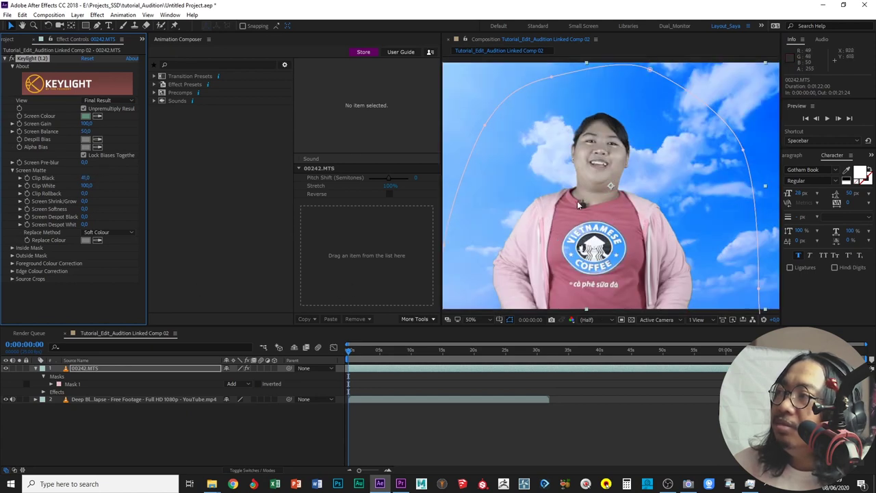
scroll(545, 201, up, 2)
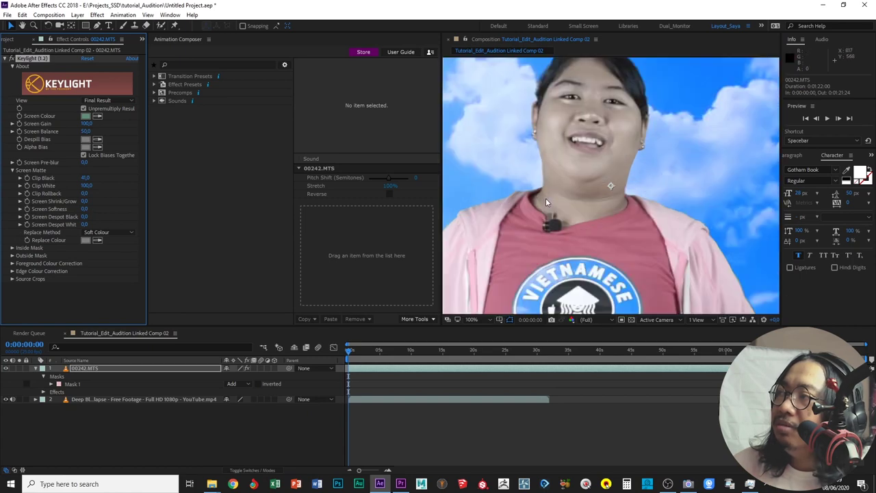
scroll(545, 198, down, 2)
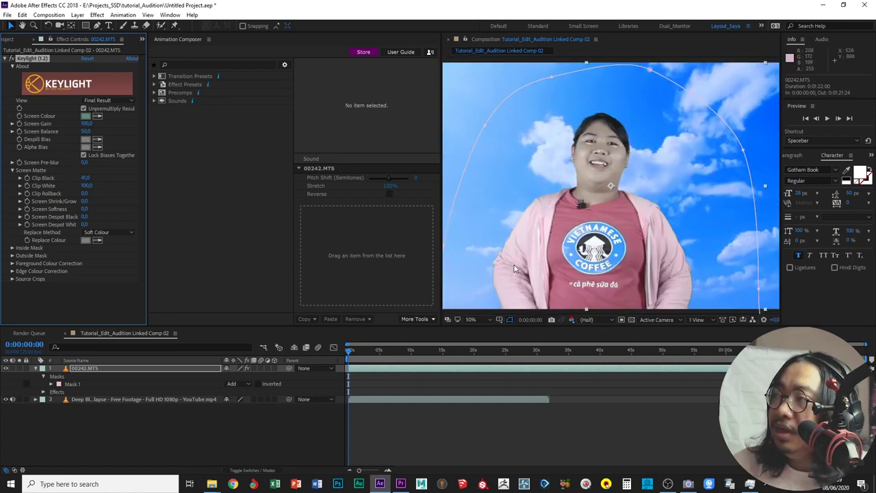
drag(514, 265, 531, 207)
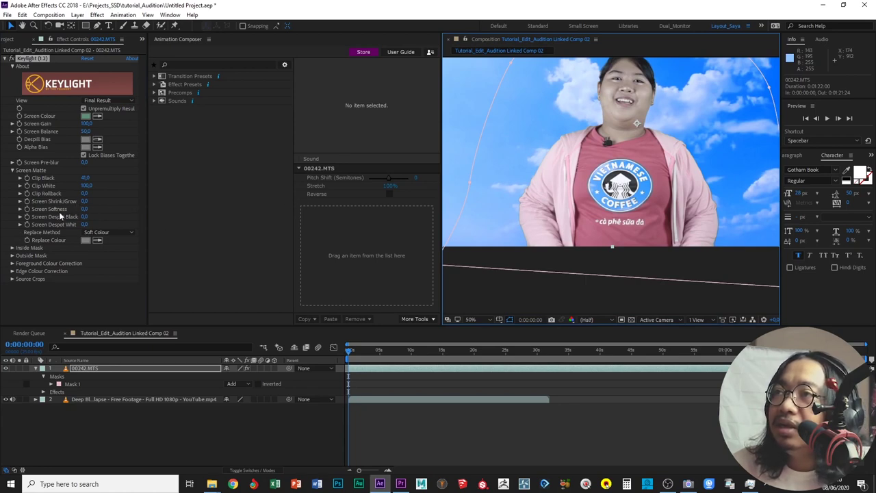
drag(85, 211, 91, 210)
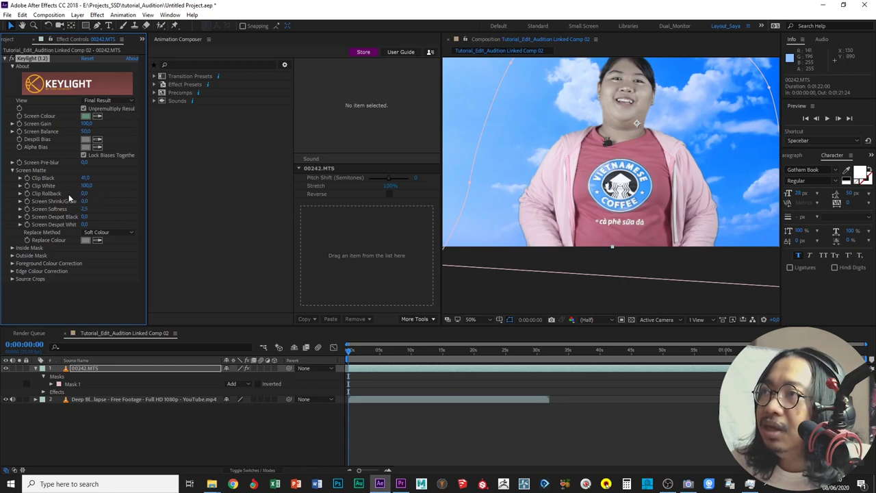
drag(87, 205, 81, 202)
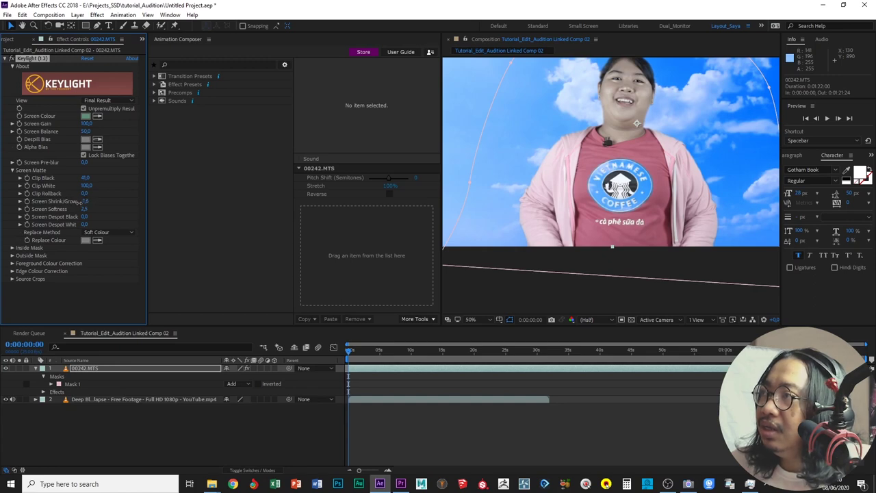
Zoom the viewer to full size and pan around to inspect the key's edges
key(slash)
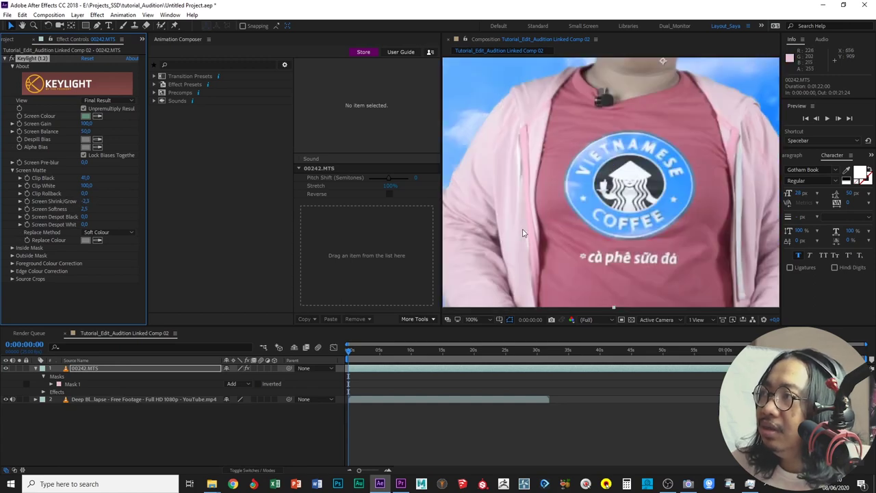
drag(522, 216, 617, 157)
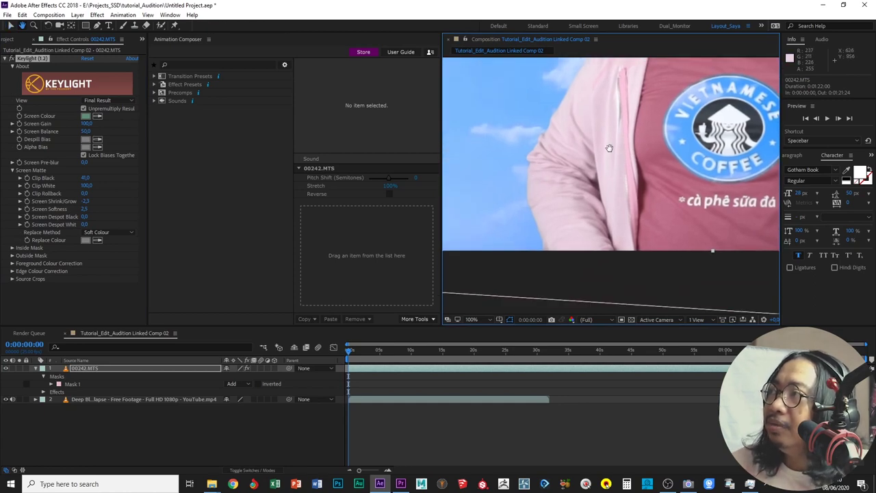
drag(610, 64, 546, 177)
key(comma)
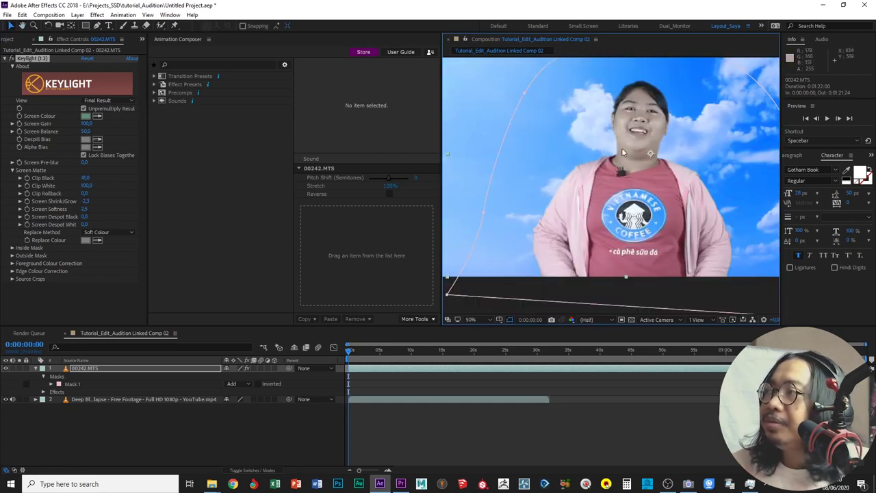
key(comma)
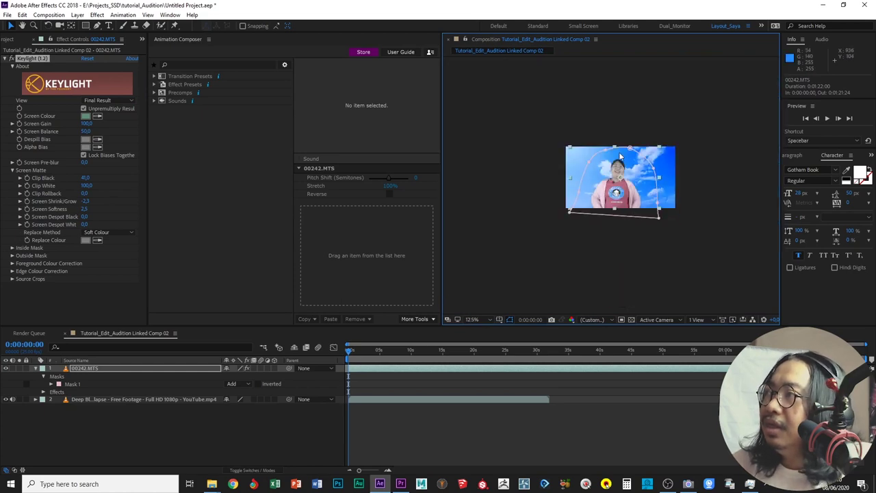
key(period)
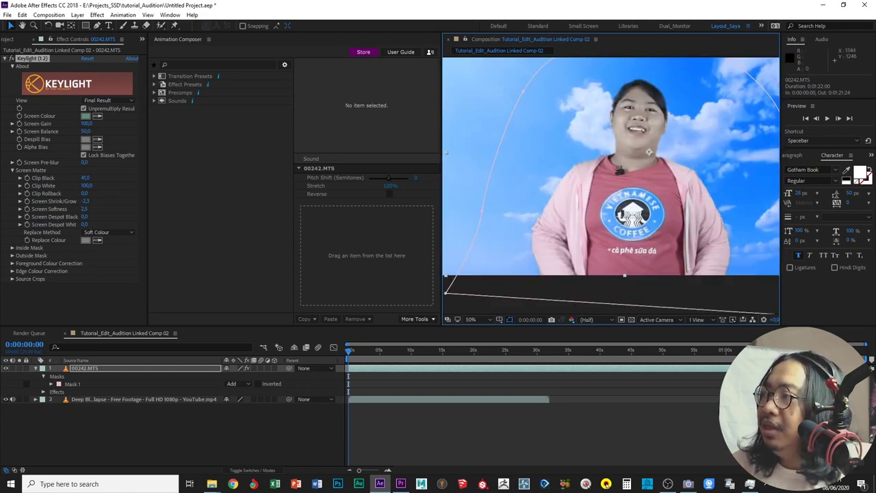
Trim the comp to a roughly ten-second work area, 0:00:00:00 to 0:00:09:22
drag(728, 349, 411, 350)
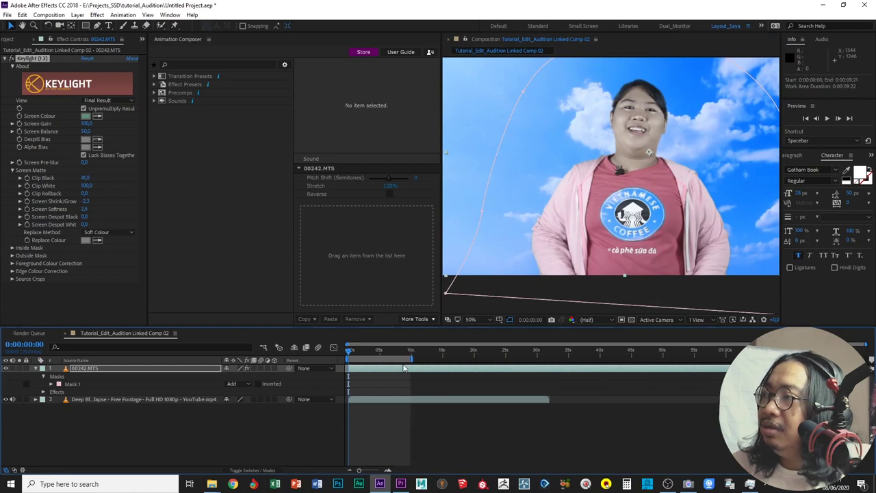
right_click(387, 362)
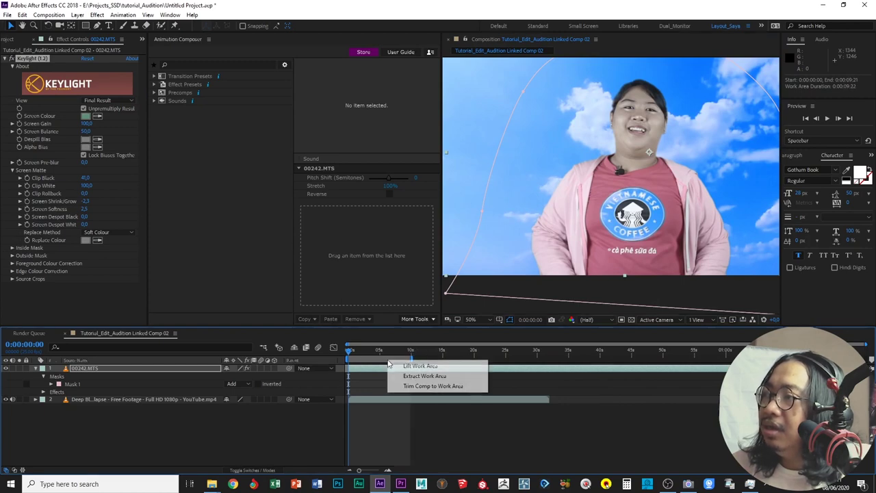
click(427, 386)
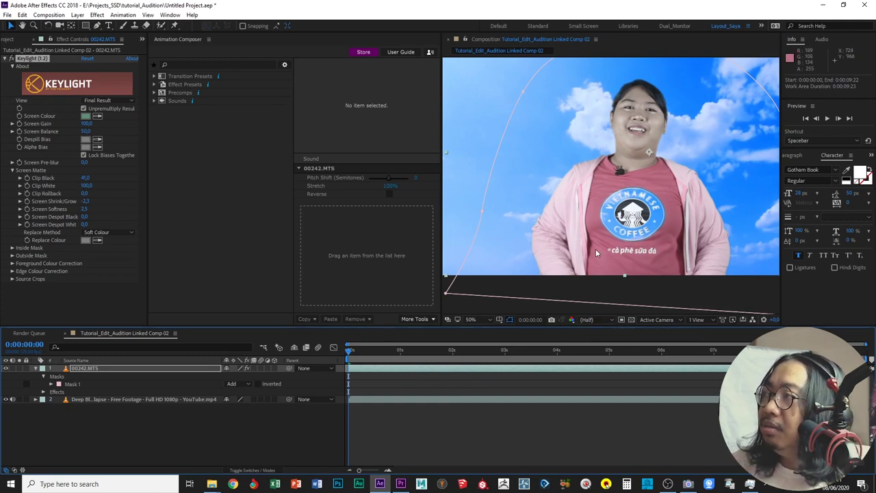
key(comma)
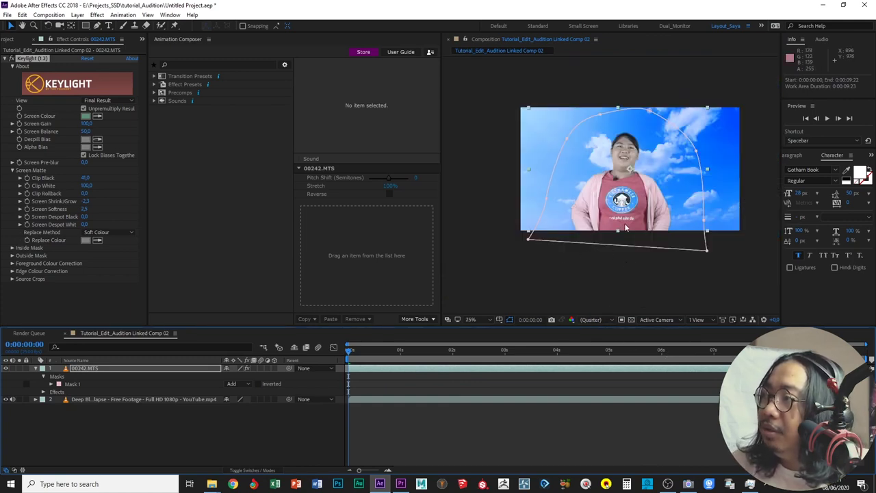
drag(620, 212, 598, 237)
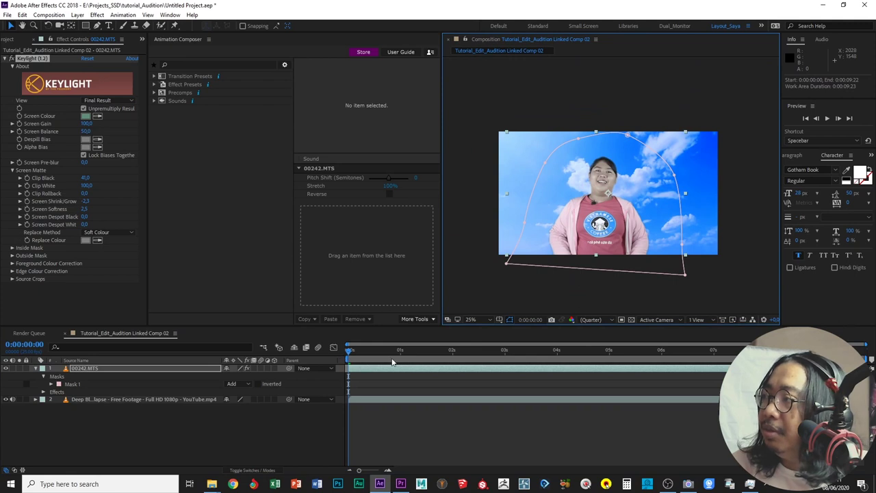
key(space)
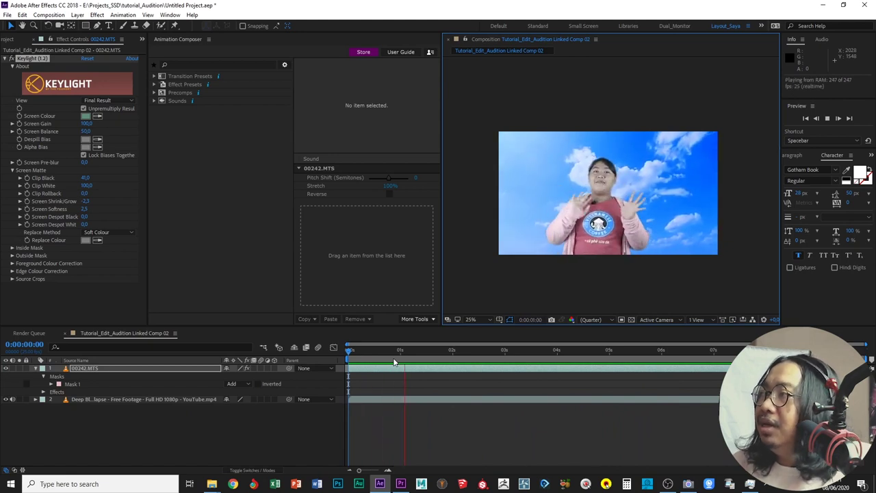
key(space)
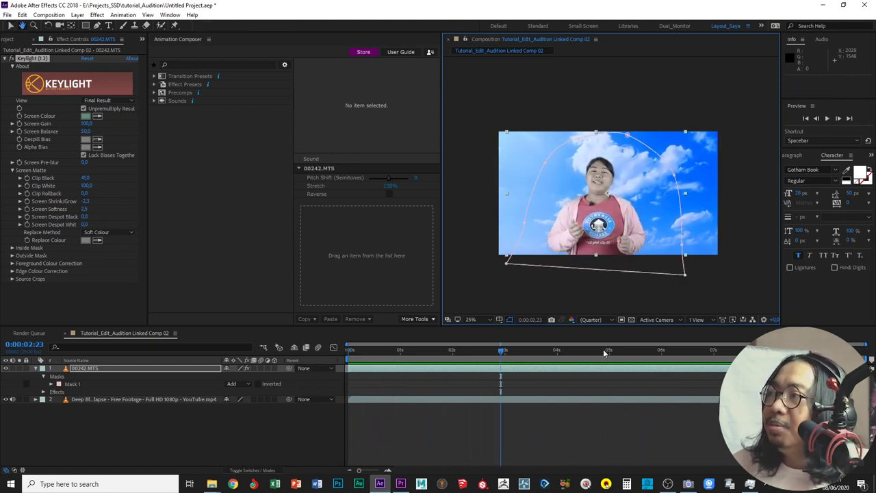
key(v)
click(241, 442)
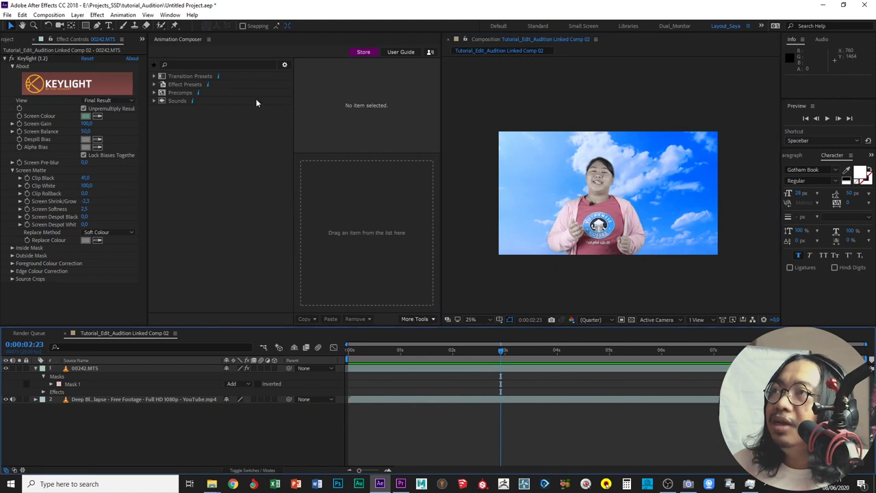
click(109, 25)
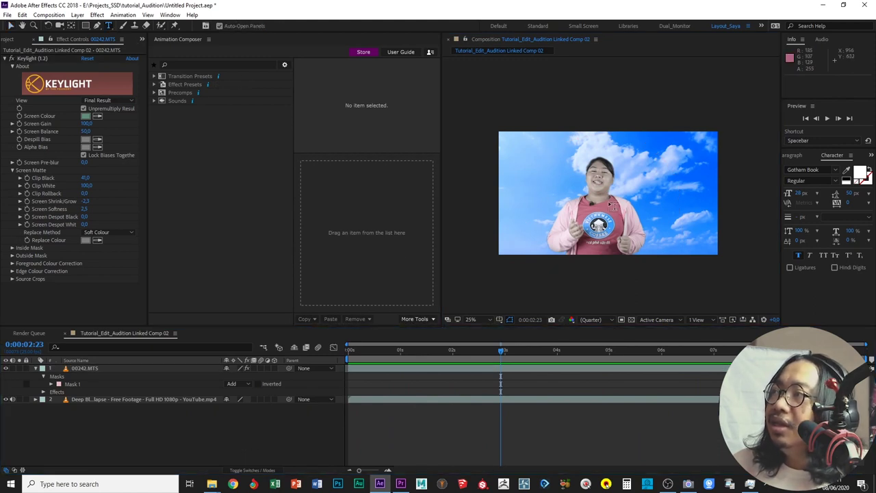
Add a text layer reading 'Green Screen TEST' to the comp
click(657, 180)
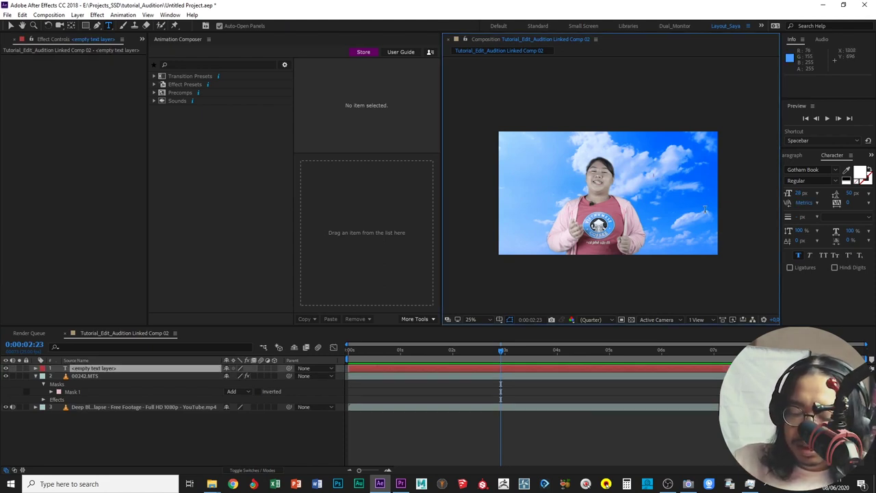
text(Green)
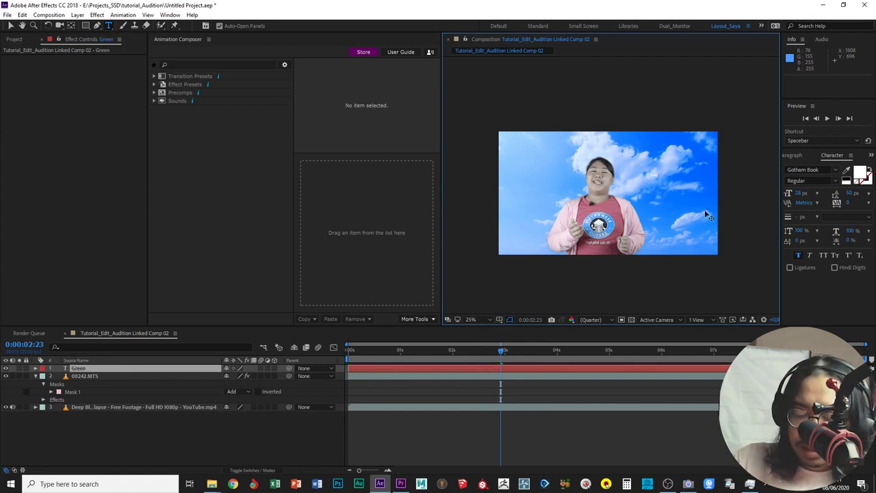
text( S)
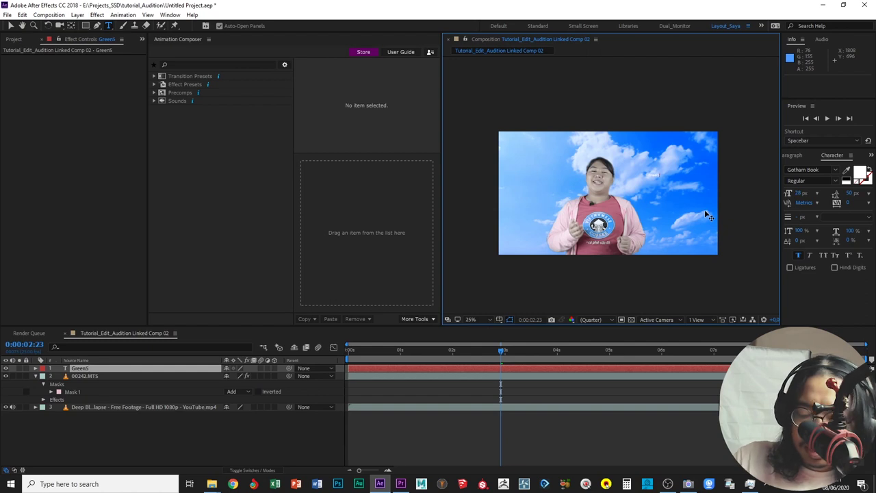
text(creen TE)
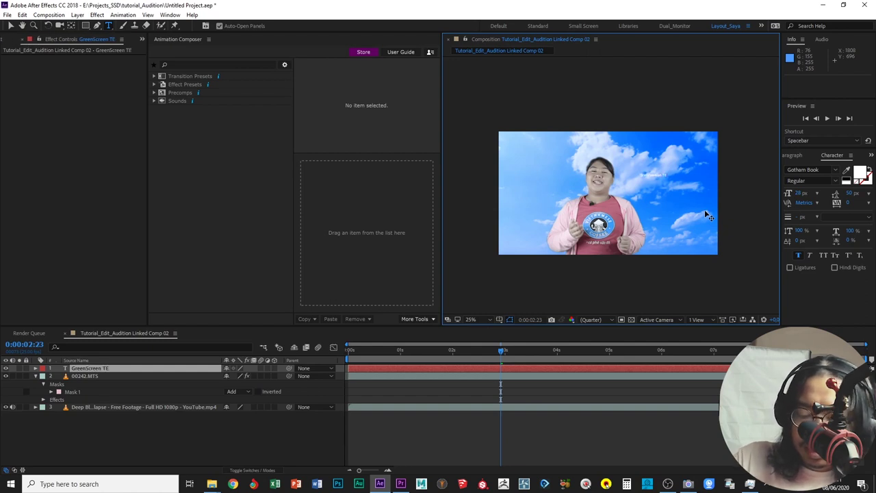
text(ST)
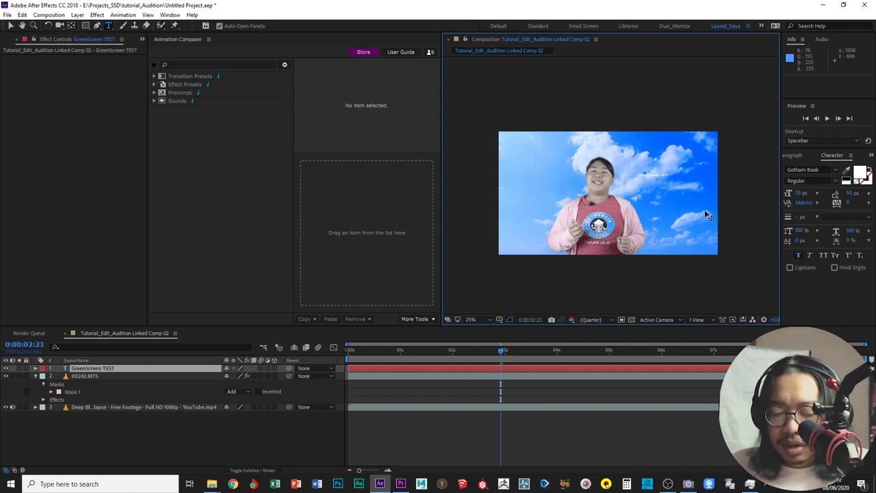
key(super)
key(super)
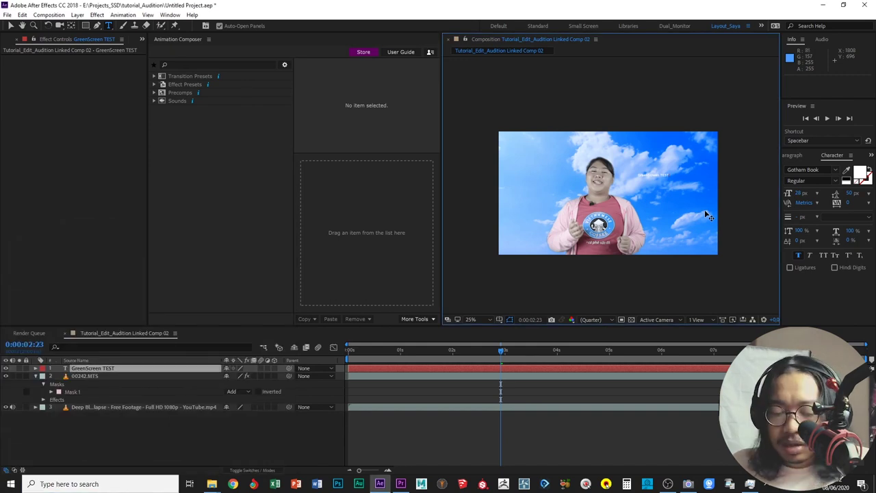
Set the whole title in Bebas at 124 px
key(ctrl+a)
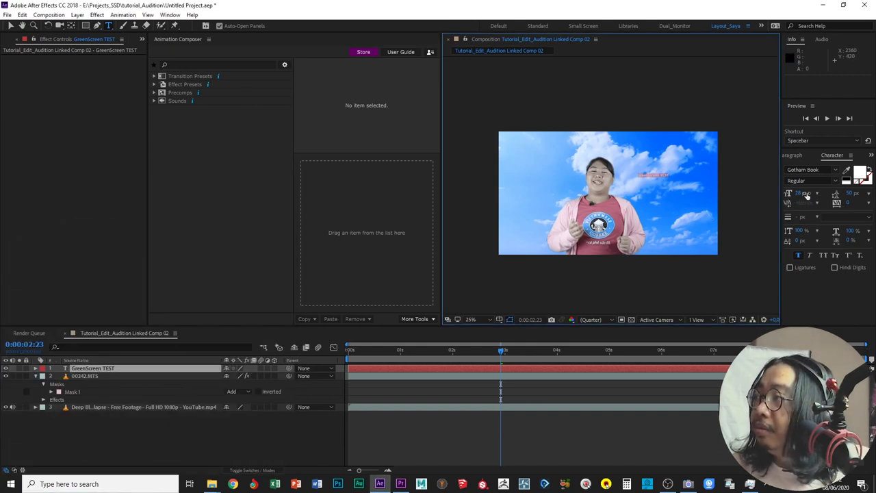
drag(799, 196, 828, 197)
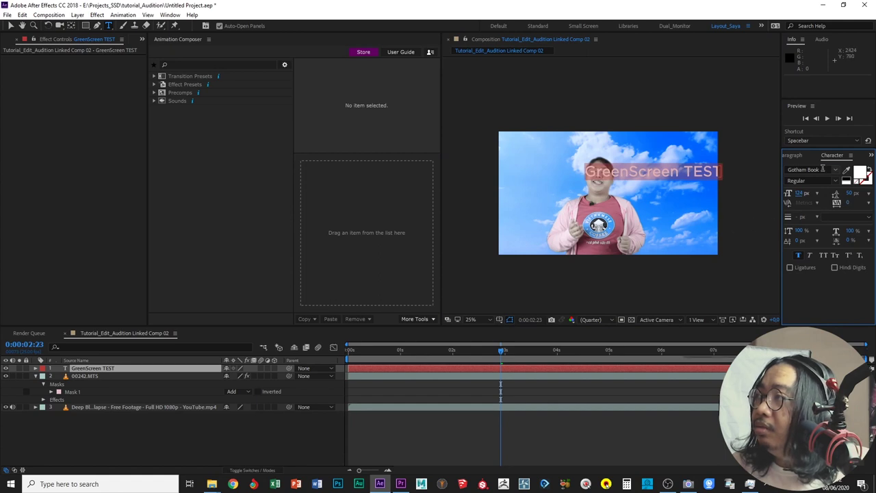
click(821, 169)
text(bebas)
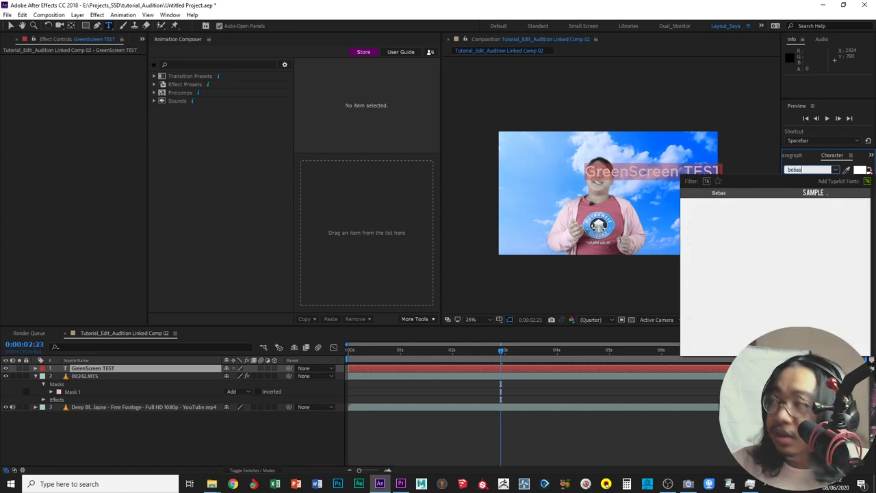
click(811, 193)
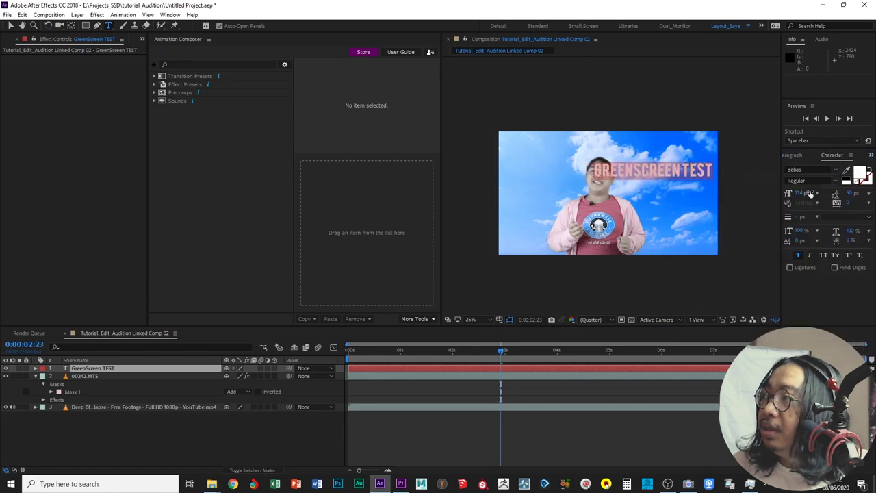
click(10, 25)
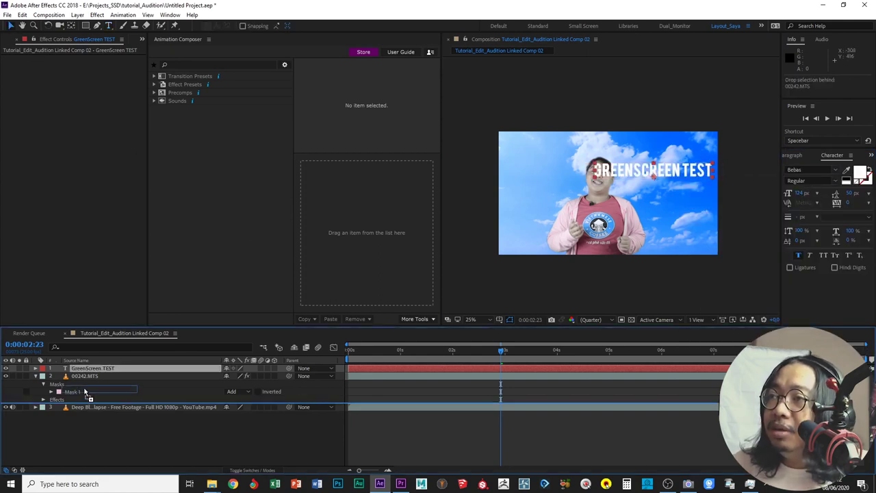
Move the title layer below 00242.MTS and position it in the sky's upper right
drag(85, 371, 85, 402)
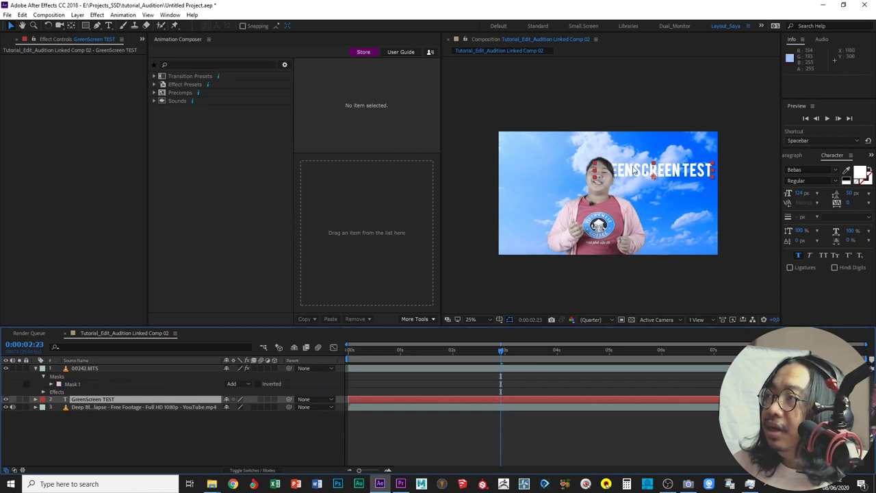
drag(635, 171, 575, 175)
drag(515, 174, 625, 168)
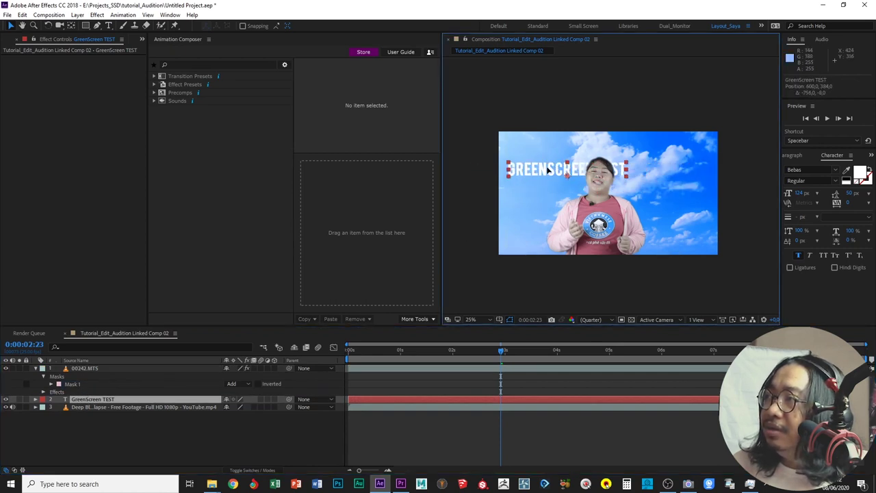
key(Return)
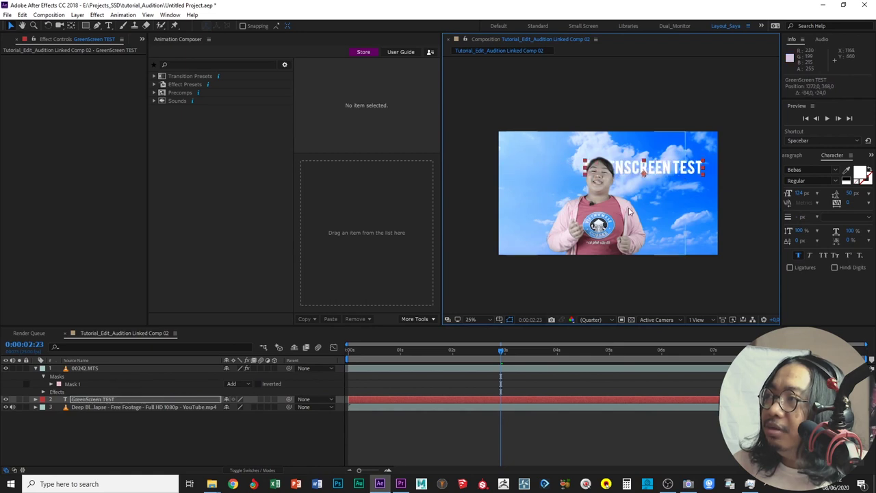
Shift the 00242.MTS presenter footage slightly left of centre
click(92, 371)
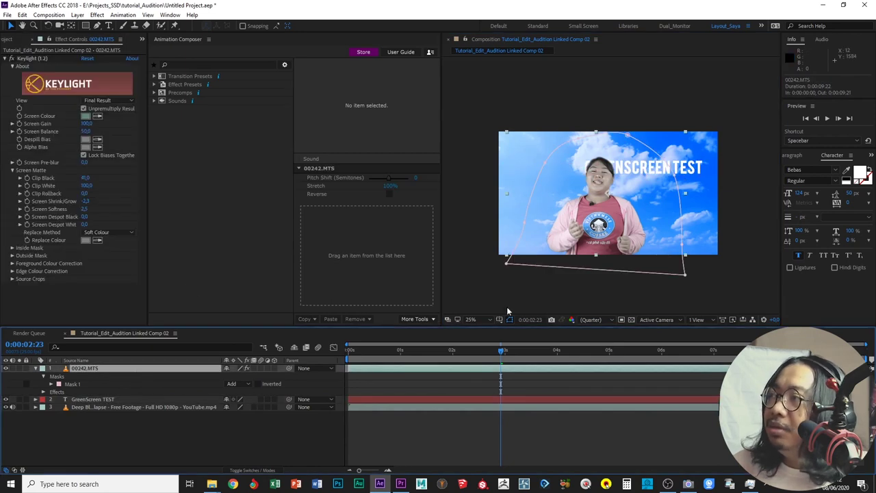
drag(609, 240, 572, 243)
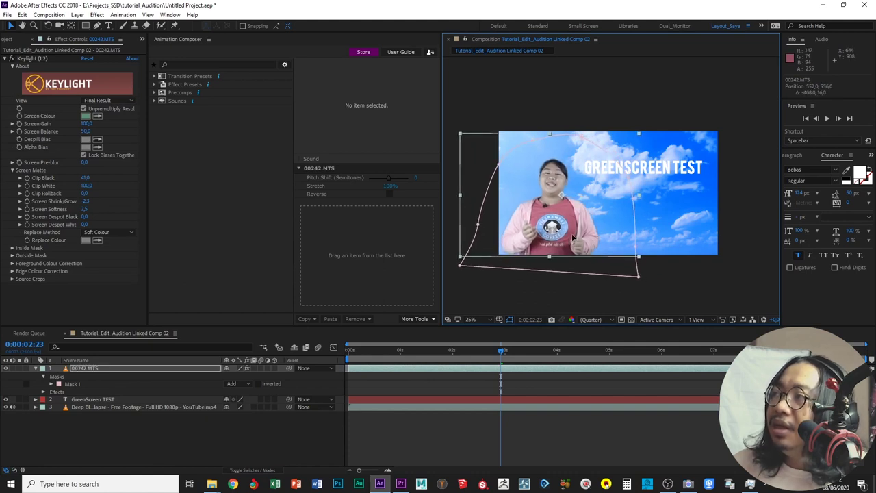
drag(574, 239, 583, 237)
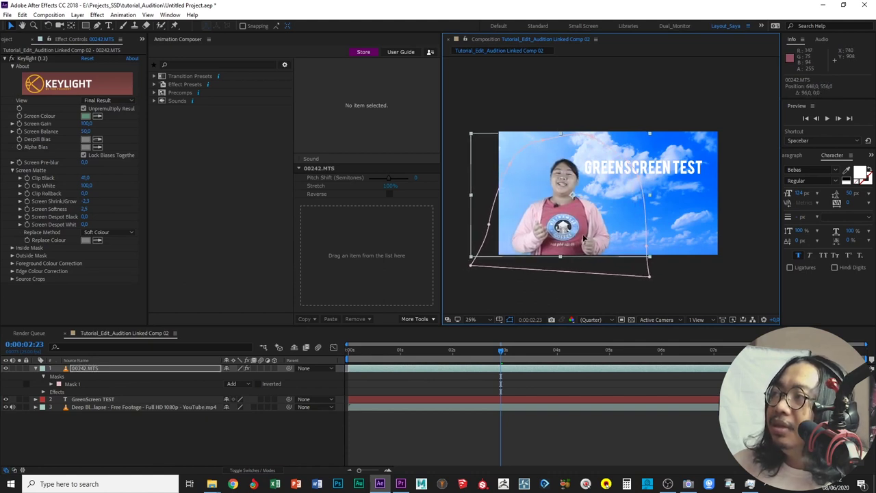
click(579, 297)
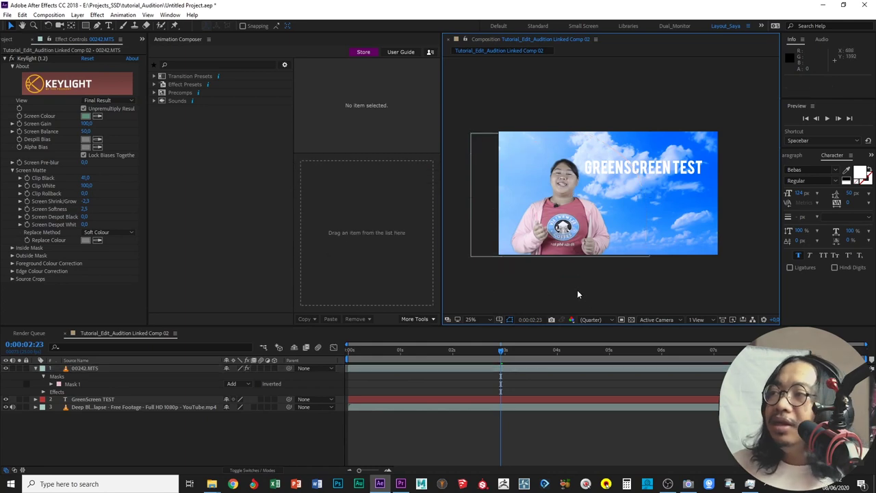
In Premiere, trim the linked comp clip's end to about 00:00:10:04
click(403, 482)
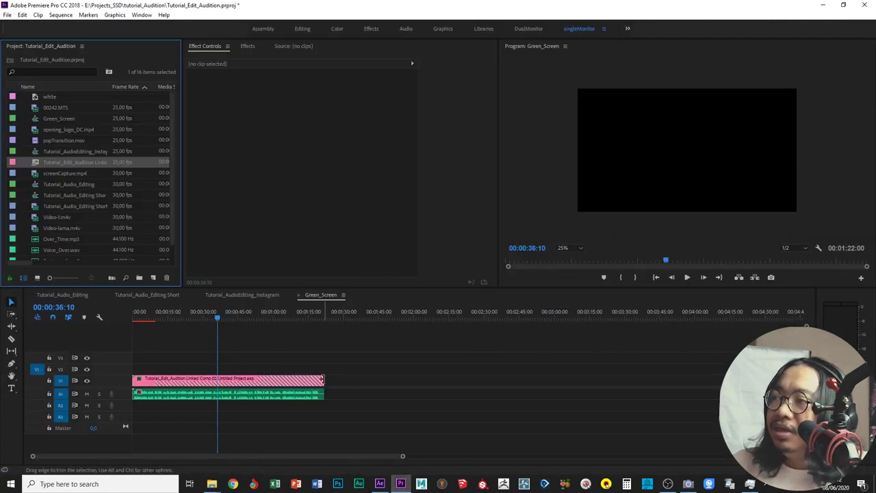
drag(323, 380, 156, 379)
drag(323, 394, 157, 394)
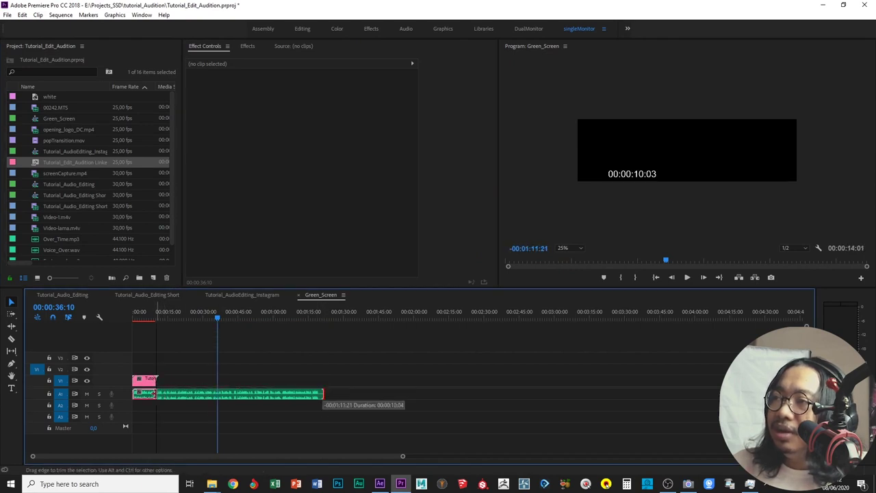
Play the Green_Screen sequence from the start, then render its previews
click(137, 318)
drag(137, 319, 134, 318)
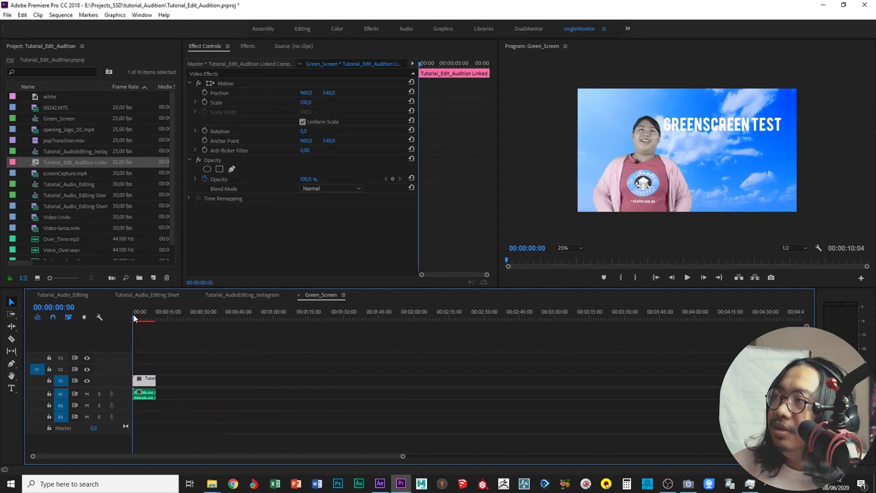
key(space)
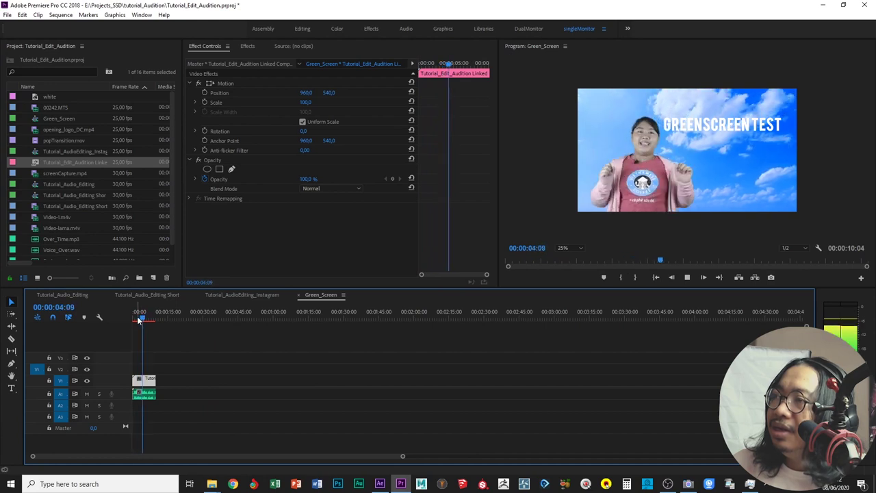
key(space)
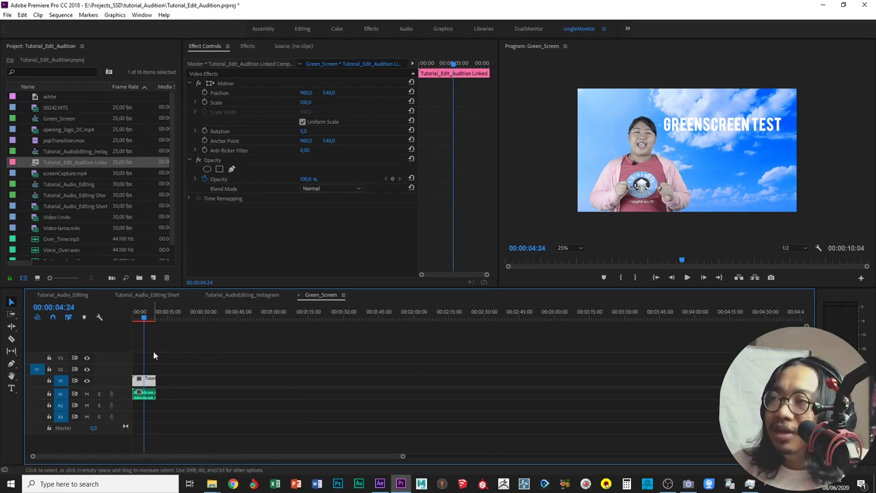
key(Return)
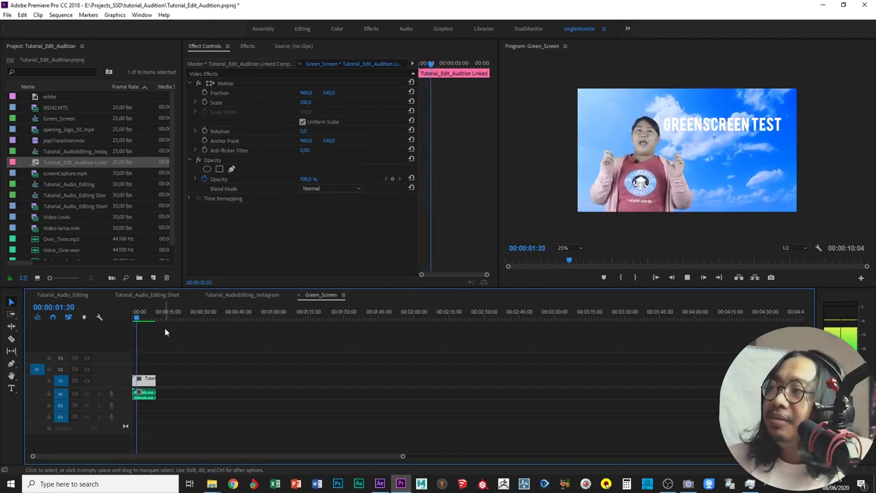
Stop the rendered playback and return the playhead to about 00:00:00:19
key(space)
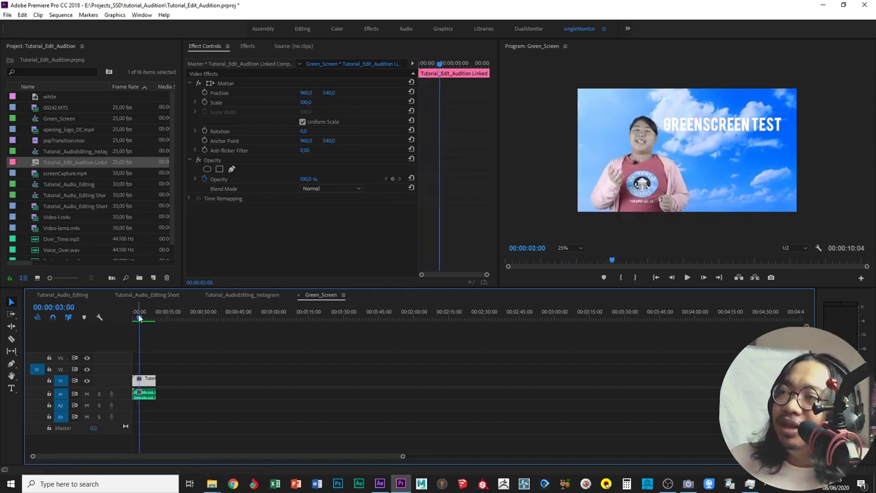
click(137, 313)
click(135, 313)
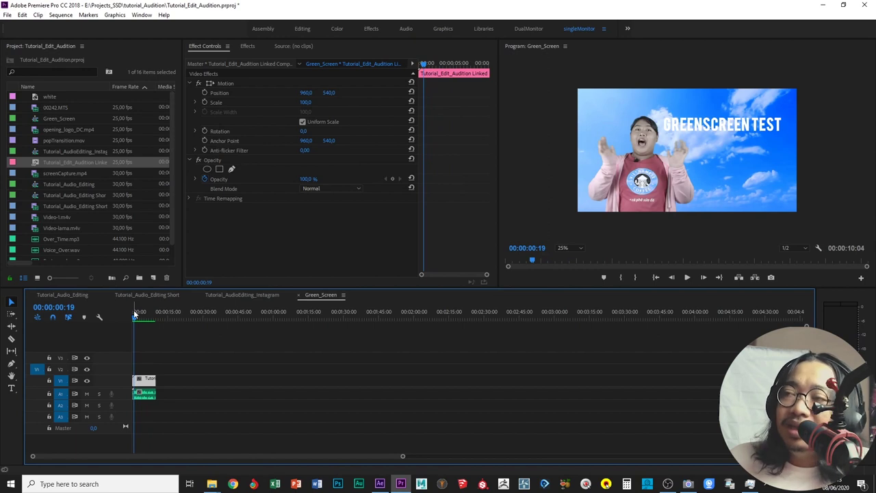